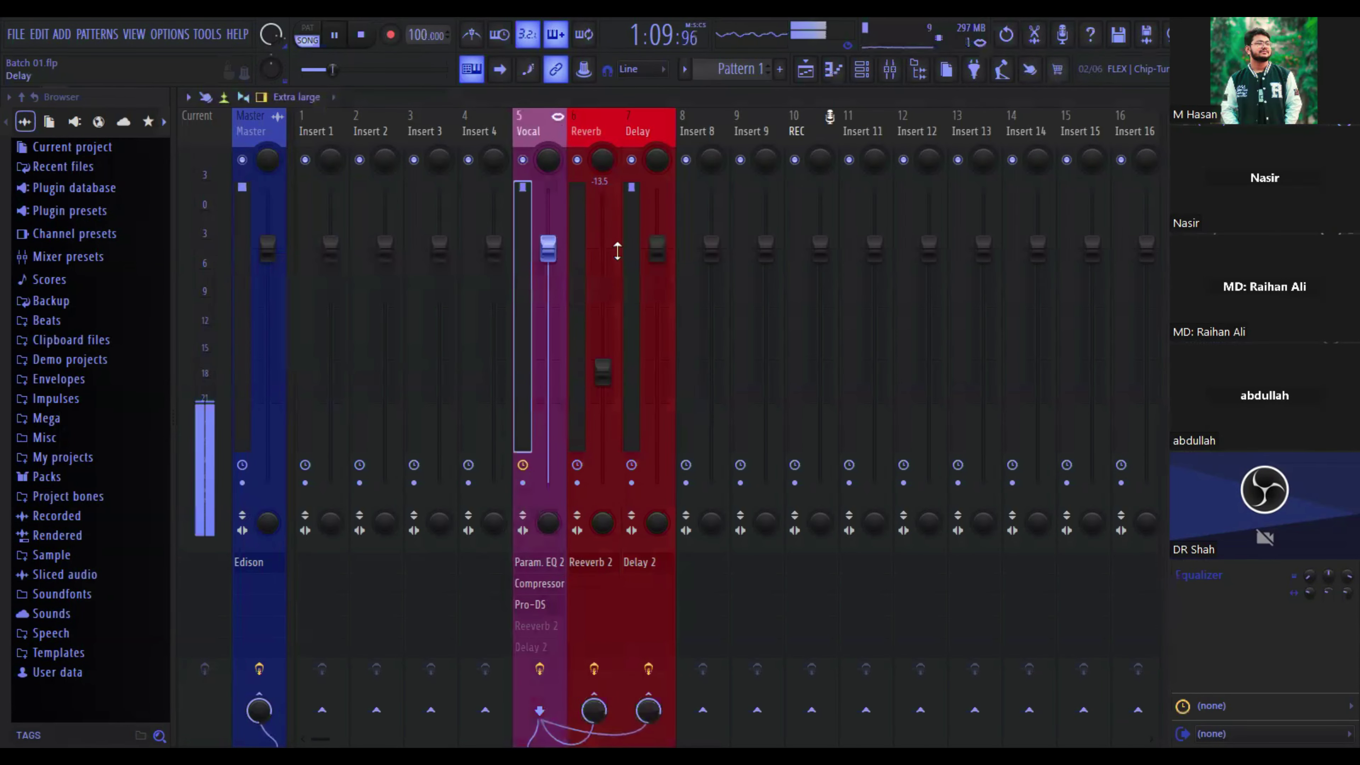
Step: Lower the Delay track's volume to about -15.2 dB during playback, select the Vocal track, and stop the song
{"action": "left_click_drag", "start_coordinate": [657, 249], "coordinate": [657, 385]}
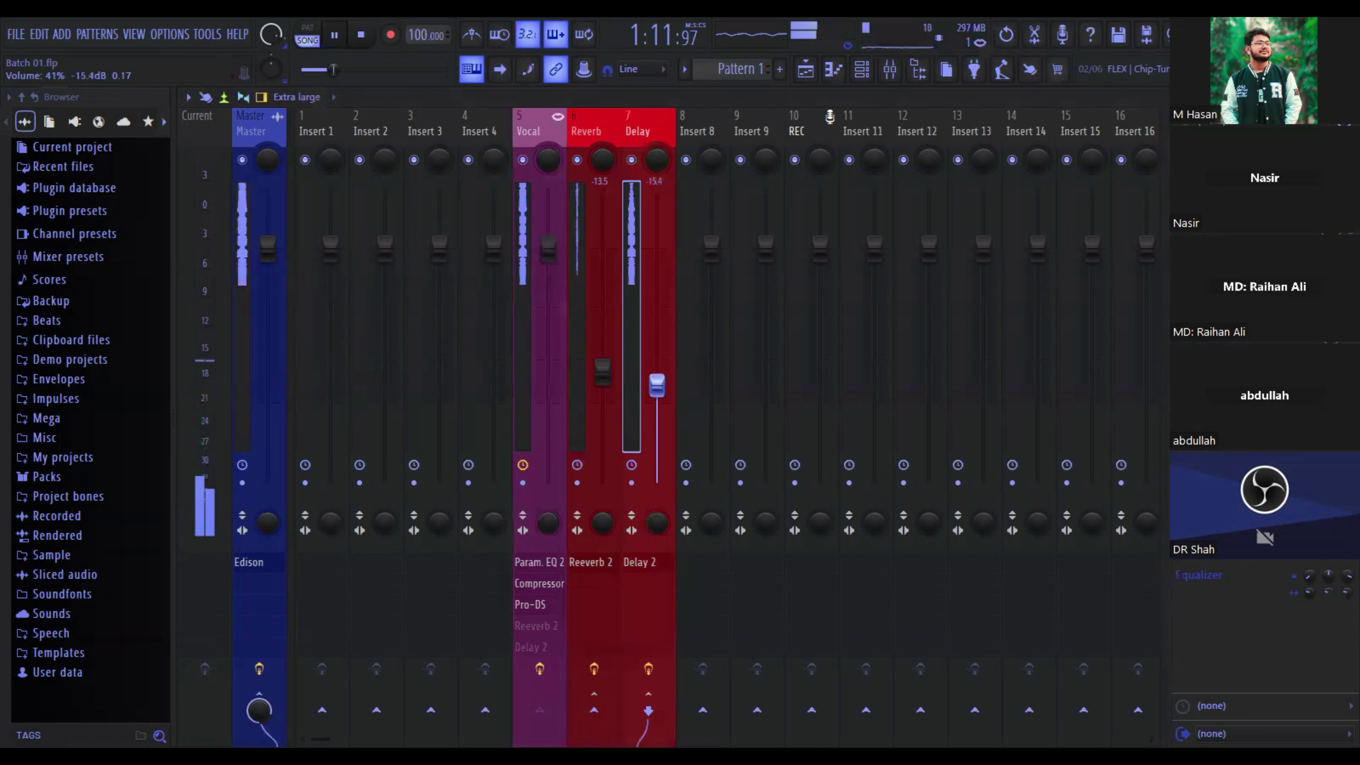
{"action": "left_click", "coordinate": [538, 119]}
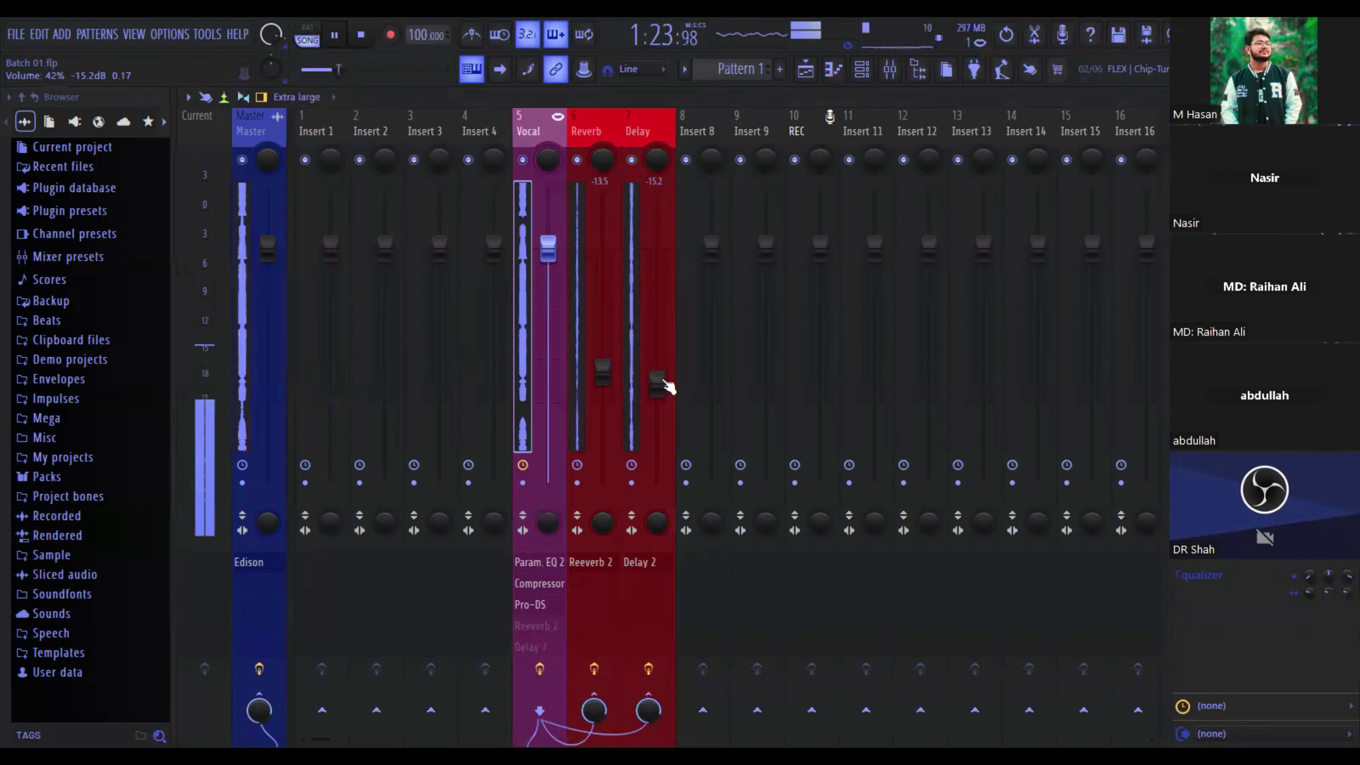
{"action": "key", "text": "space"}
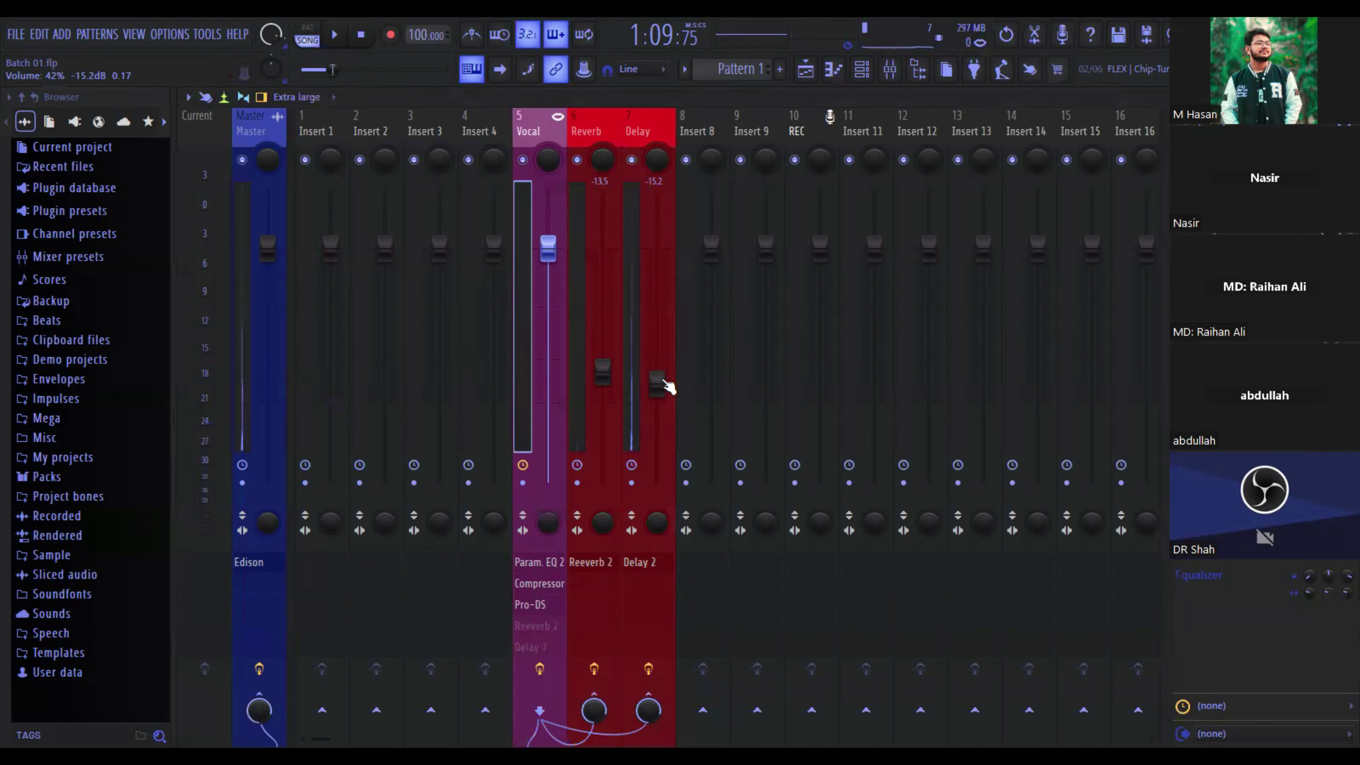
Step: Insert Fruity Parametric EQ 2 on the Reverb track with the 20Hz + 18kHz cut preset
{"action": "left_click", "coordinate": [587, 122]}
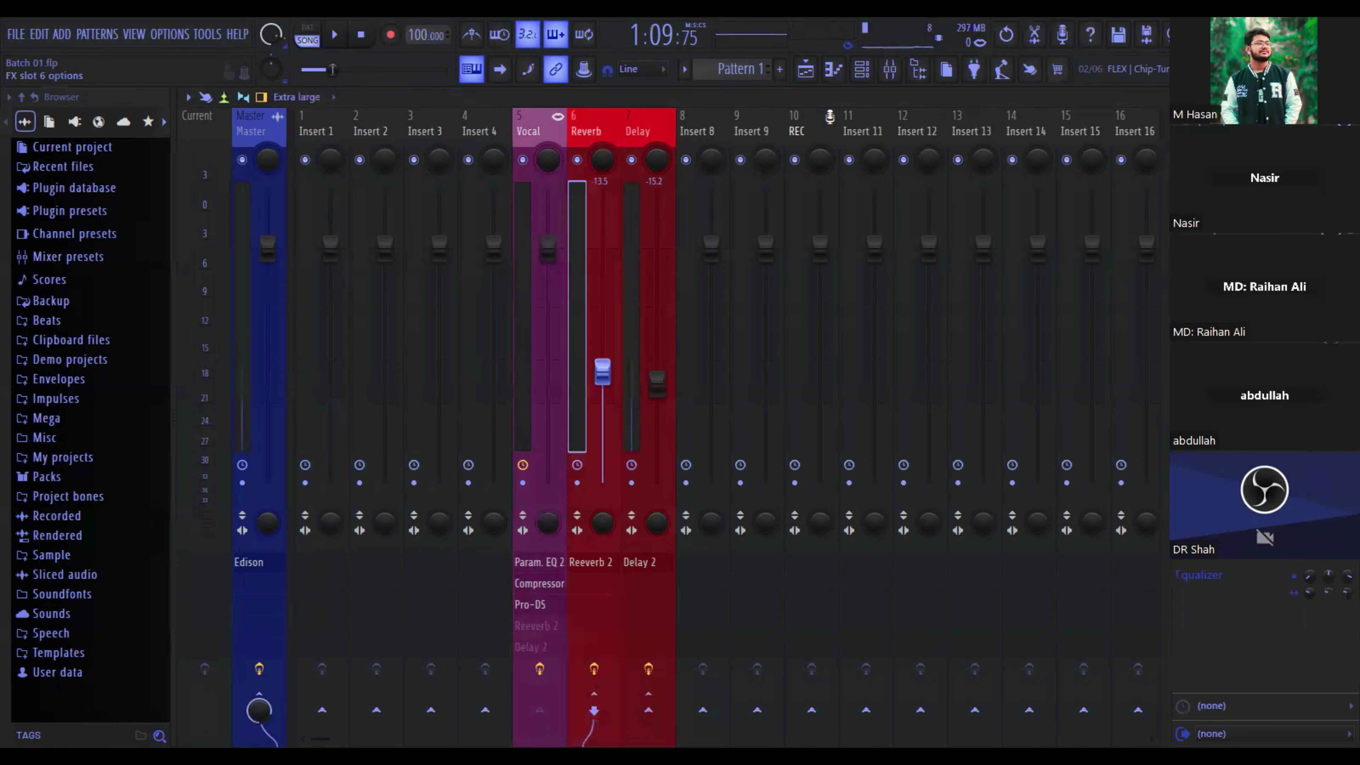
{"action": "left_click", "coordinate": [1182, 286]}
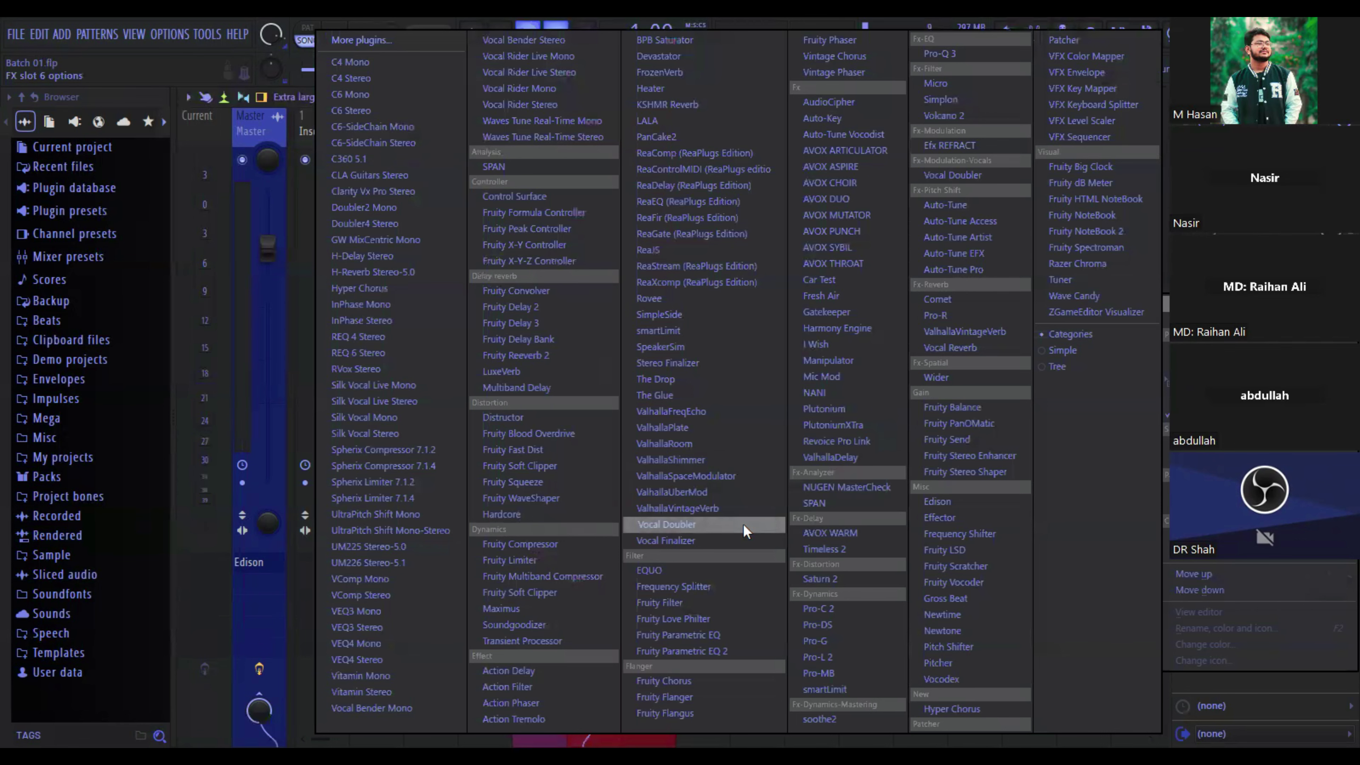
{"action": "left_click", "coordinate": [756, 651]}
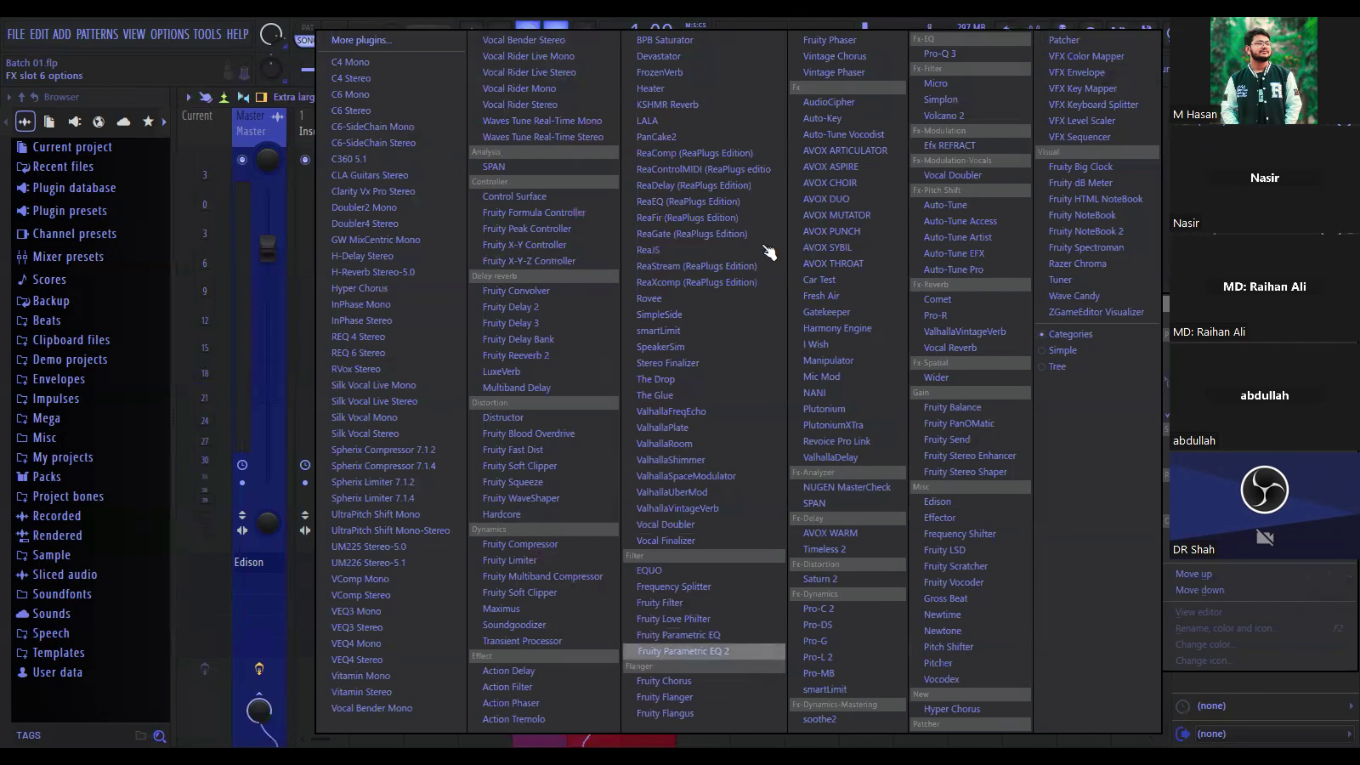
{"action": "left_click", "coordinate": [778, 244]}
{"action": "left_click", "coordinate": [833, 305]}
Step: Move the Reverb EQ's high-cut band down in frequency and its low-cut band up to about 85 Hz, adjusting their bandwidths
{"action": "left_click_drag", "start_coordinate": [676, 386], "coordinate": [608, 394]}
{"action": "scroll", "coordinate": [594, 394], "scroll_direction": "down", "scroll_amount": 3}
{"action": "scroll", "coordinate": [594, 394], "scroll_direction": "up", "scroll_amount": 6}
{"action": "left_click_drag", "start_coordinate": [261, 387], "coordinate": [349, 387]}
{"action": "scroll", "coordinate": [349, 385], "scroll_direction": "up", "scroll_amount": 2}
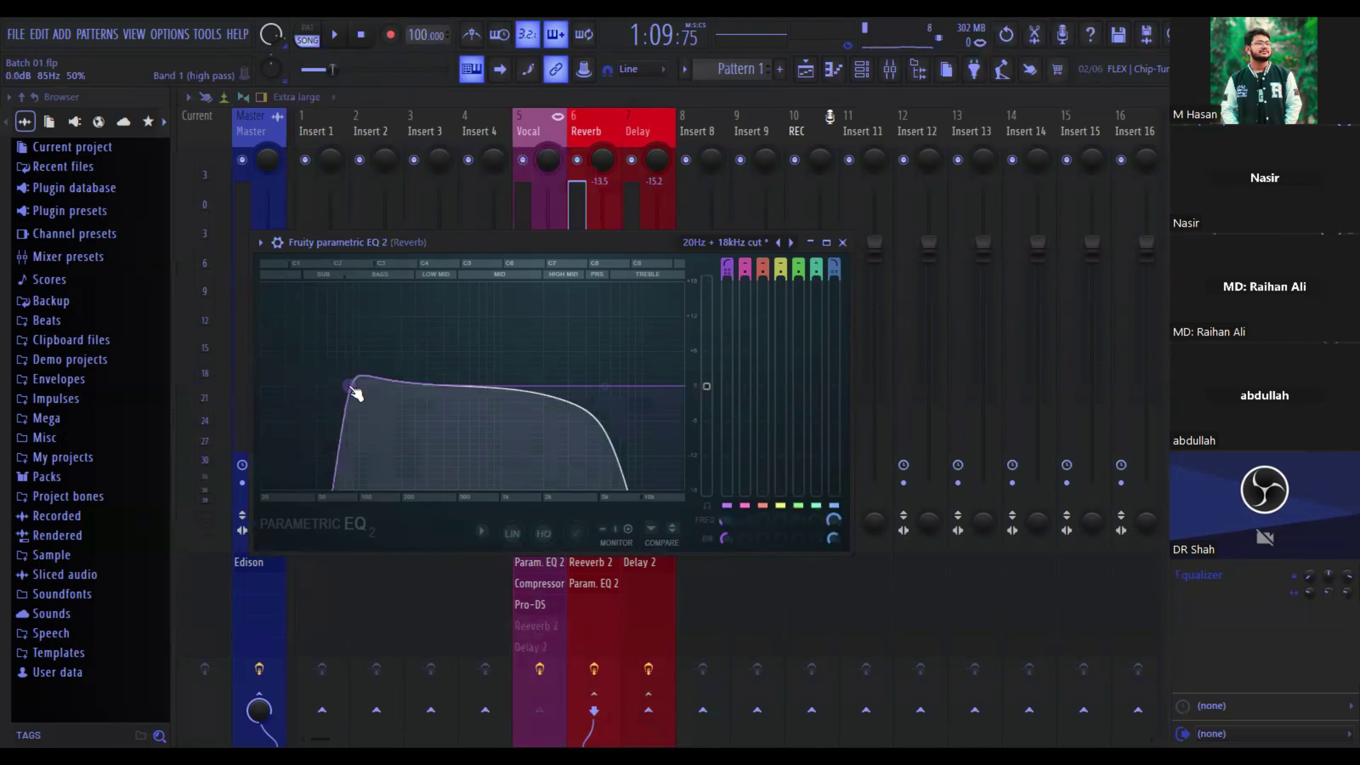
Step: Change the filter order of the Reverb EQ's low-cut band and set it to about 94 Hz with 70% bandwidth
{"action": "right_click", "coordinate": [351, 387]}
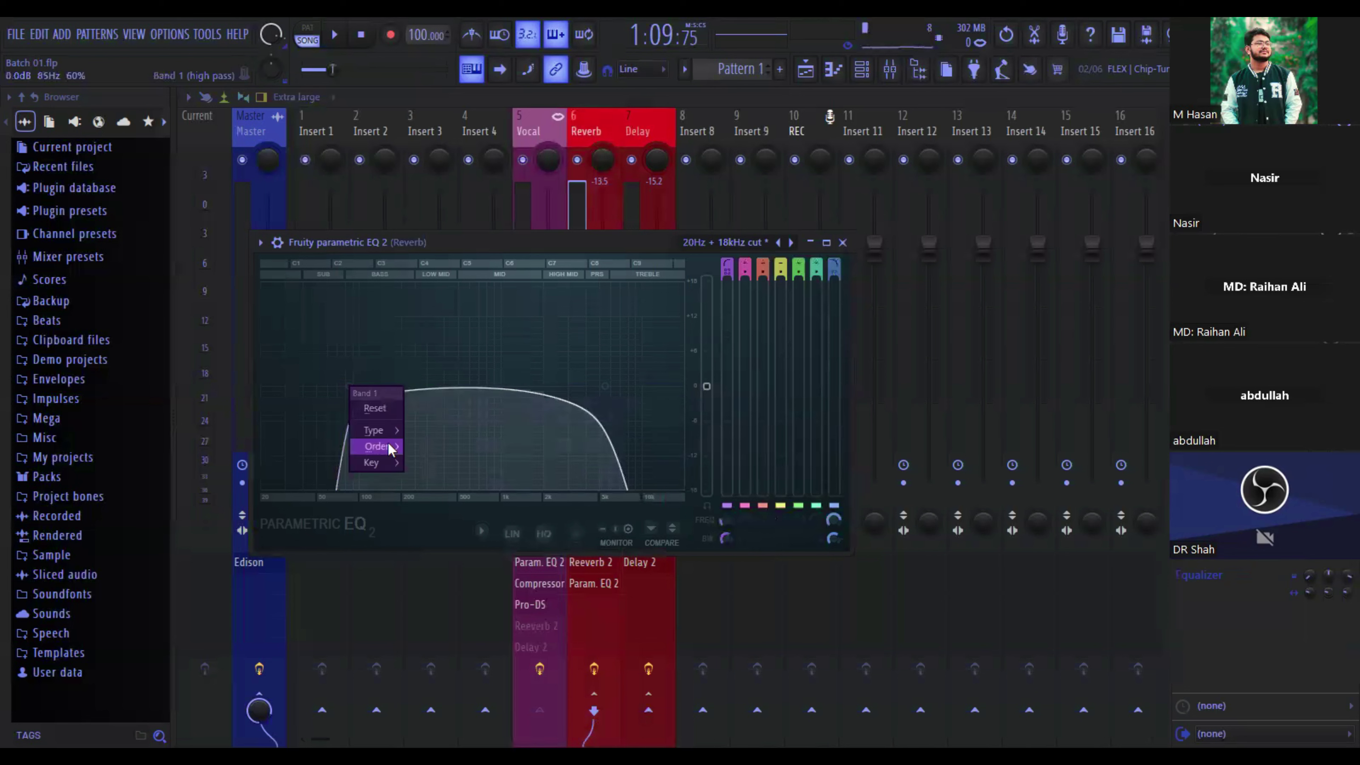
{"action": "mouse_move", "coordinate": [388, 445]}
{"action": "left_click", "coordinate": [435, 478]}
{"action": "left_click_drag", "start_coordinate": [358, 389], "coordinate": [377, 391]}
{"action": "scroll", "coordinate": [378, 391], "scroll_direction": "up", "scroll_amount": 2}
Step: While the song plays, raise the Reverb EQ's high-cut band to about 6619 Hz and its low-cut band further, then close the EQ
{"action": "key", "text": "space"}
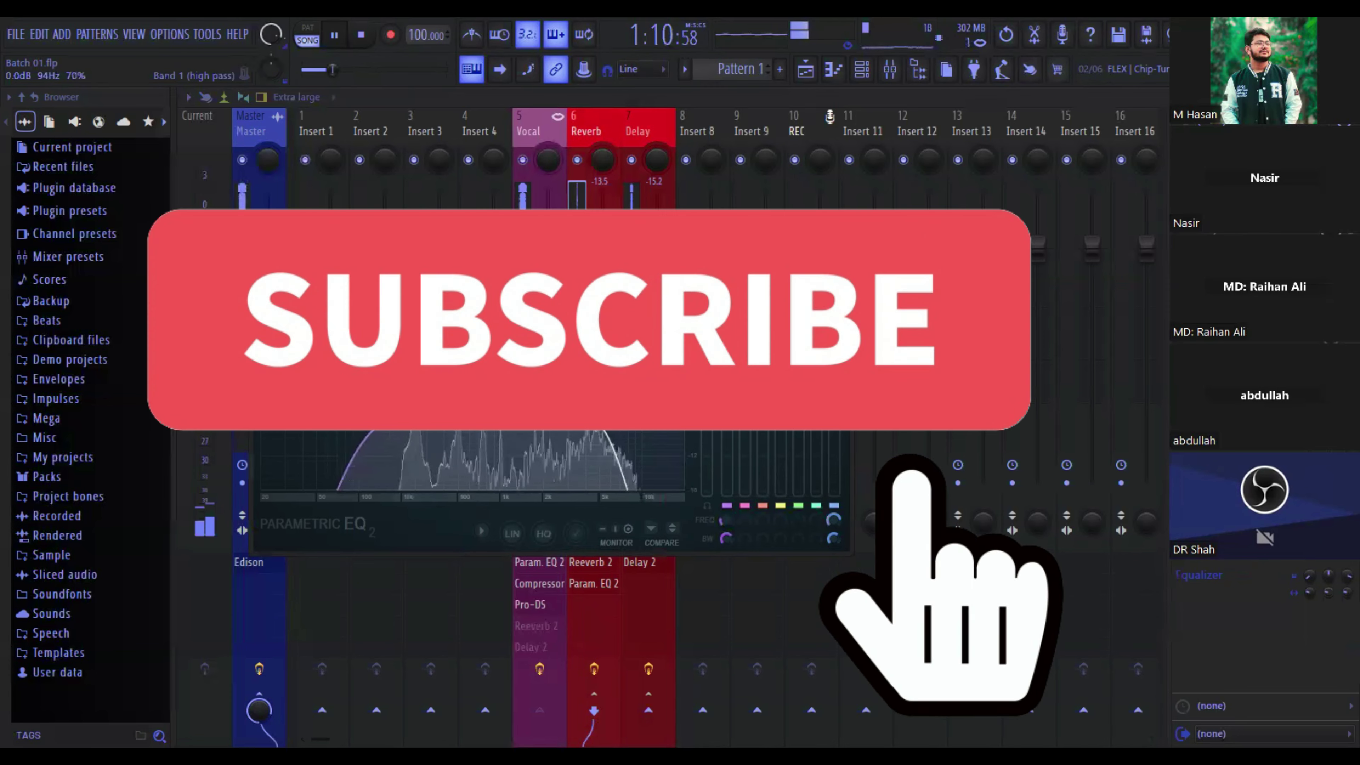
{"action": "left_click_drag", "start_coordinate": [610, 386], "coordinate": [617, 386]}
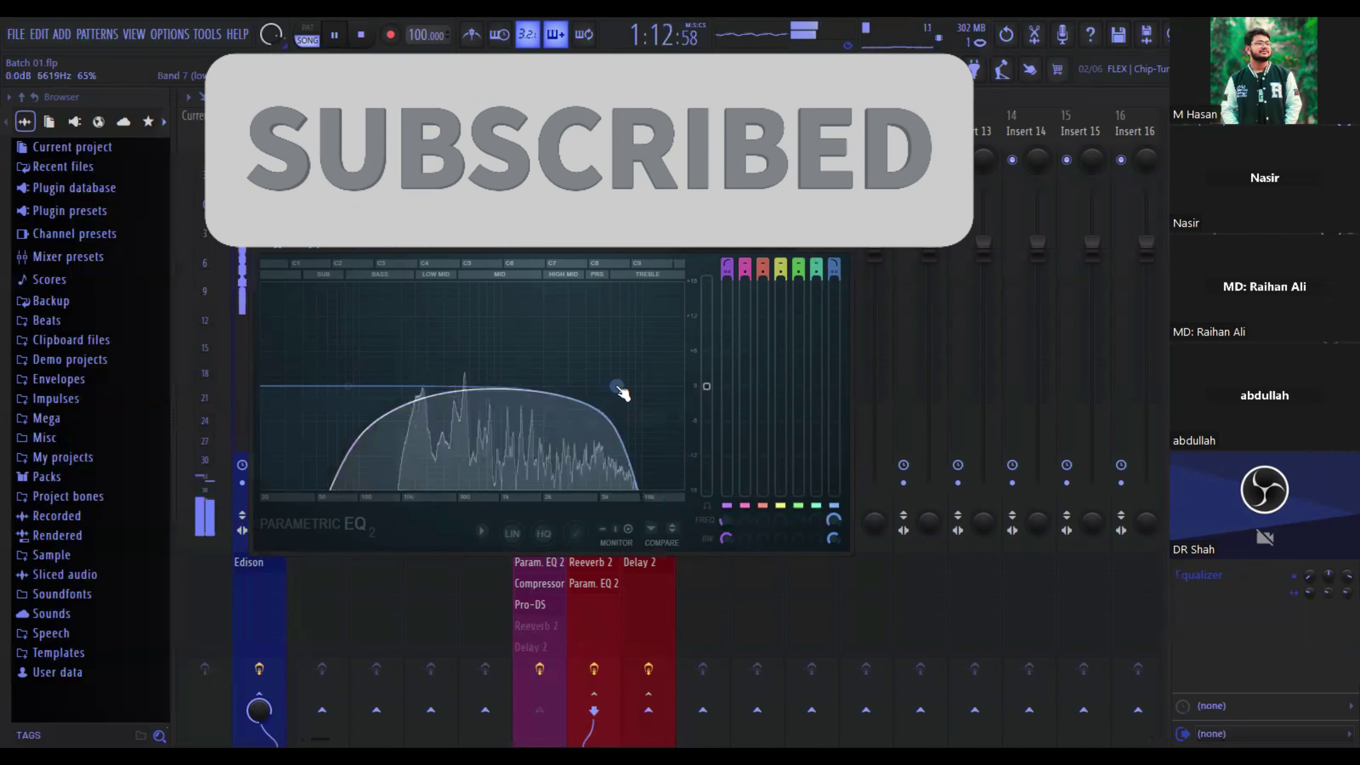
{"action": "left_click_drag", "start_coordinate": [349, 385], "coordinate": [394, 385]}
{"action": "key", "text": "space"}
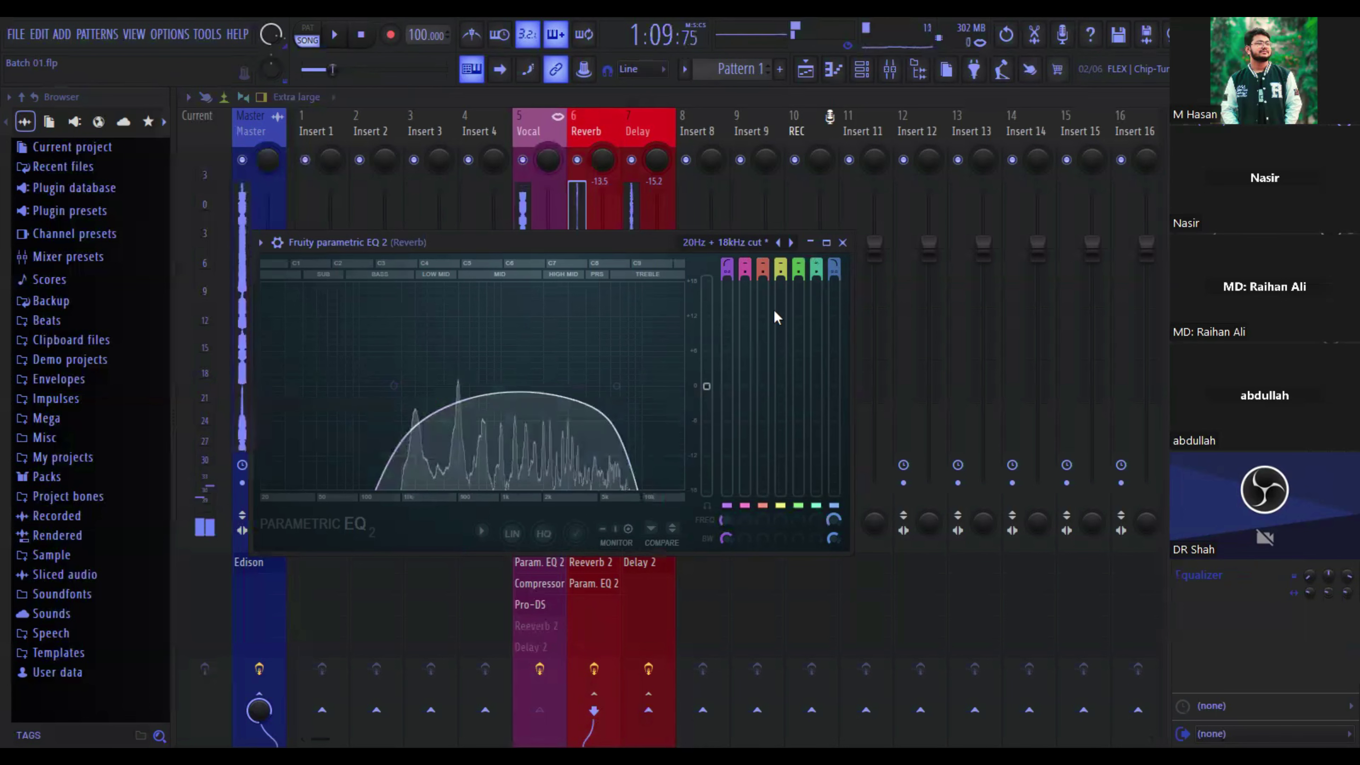
{"action": "left_click", "coordinate": [848, 241]}
{"action": "left_click", "coordinate": [546, 116]}
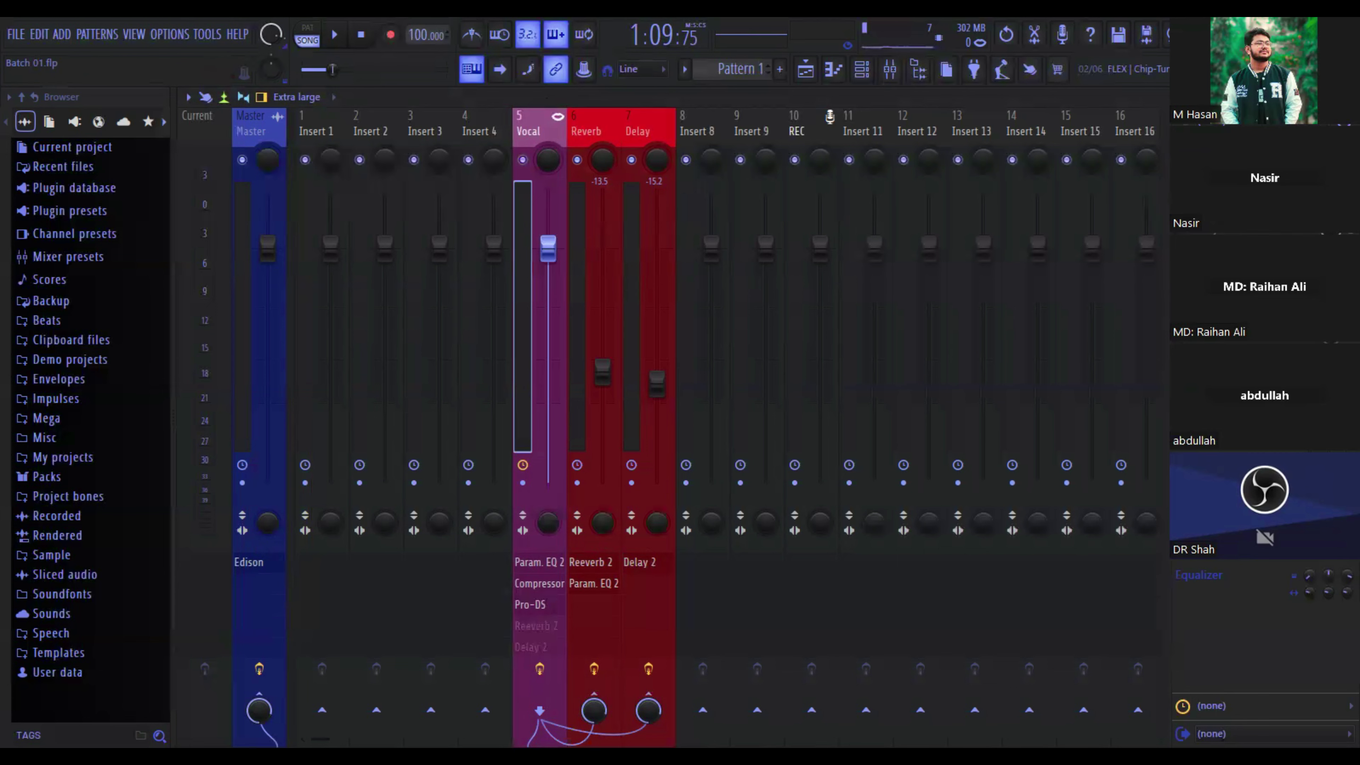
Step: Audition the vocal clip in the Playlist, starting from the phrase just before bar 29
{"action": "left_click", "coordinate": [1350, 97]}
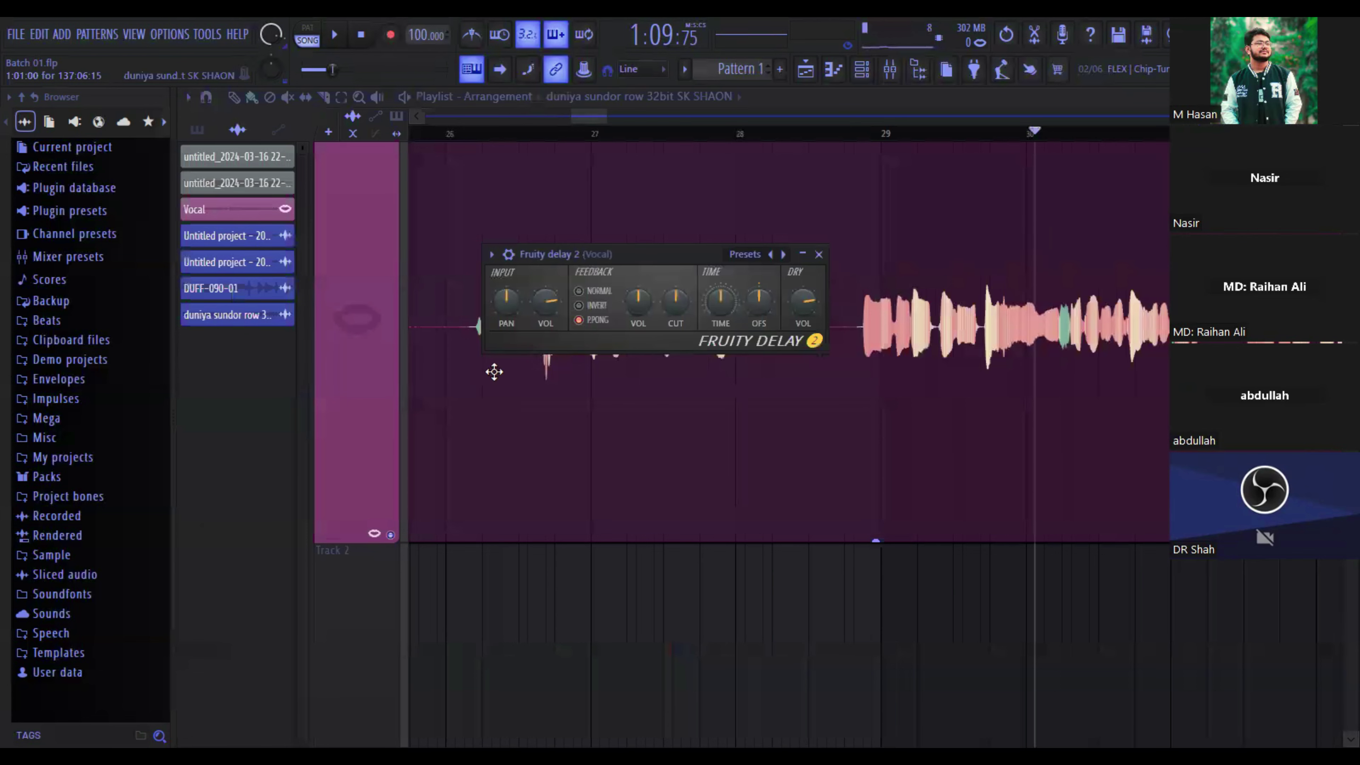
{"action": "left_click", "coordinate": [818, 254]}
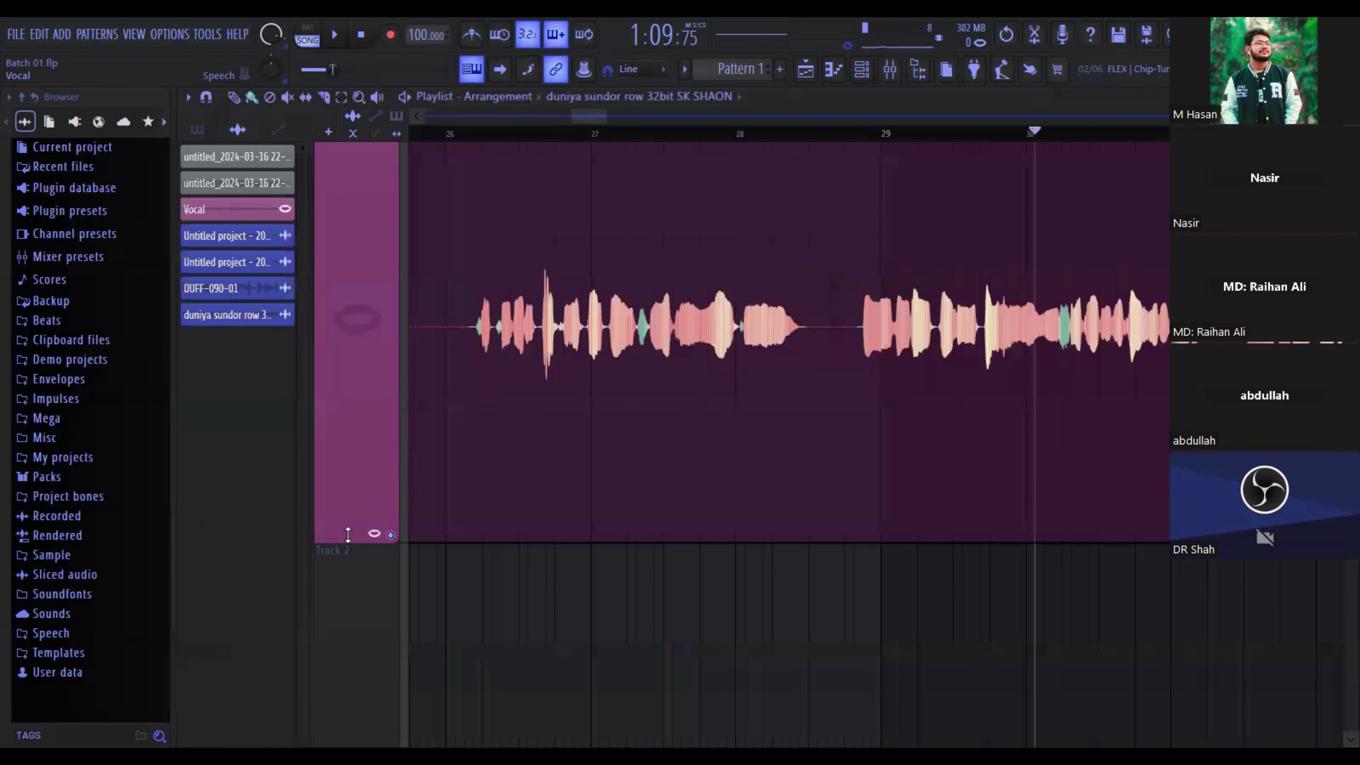
{"action": "scroll", "coordinate": [991, 461], "scroll_direction": "up", "scroll_amount": 1}
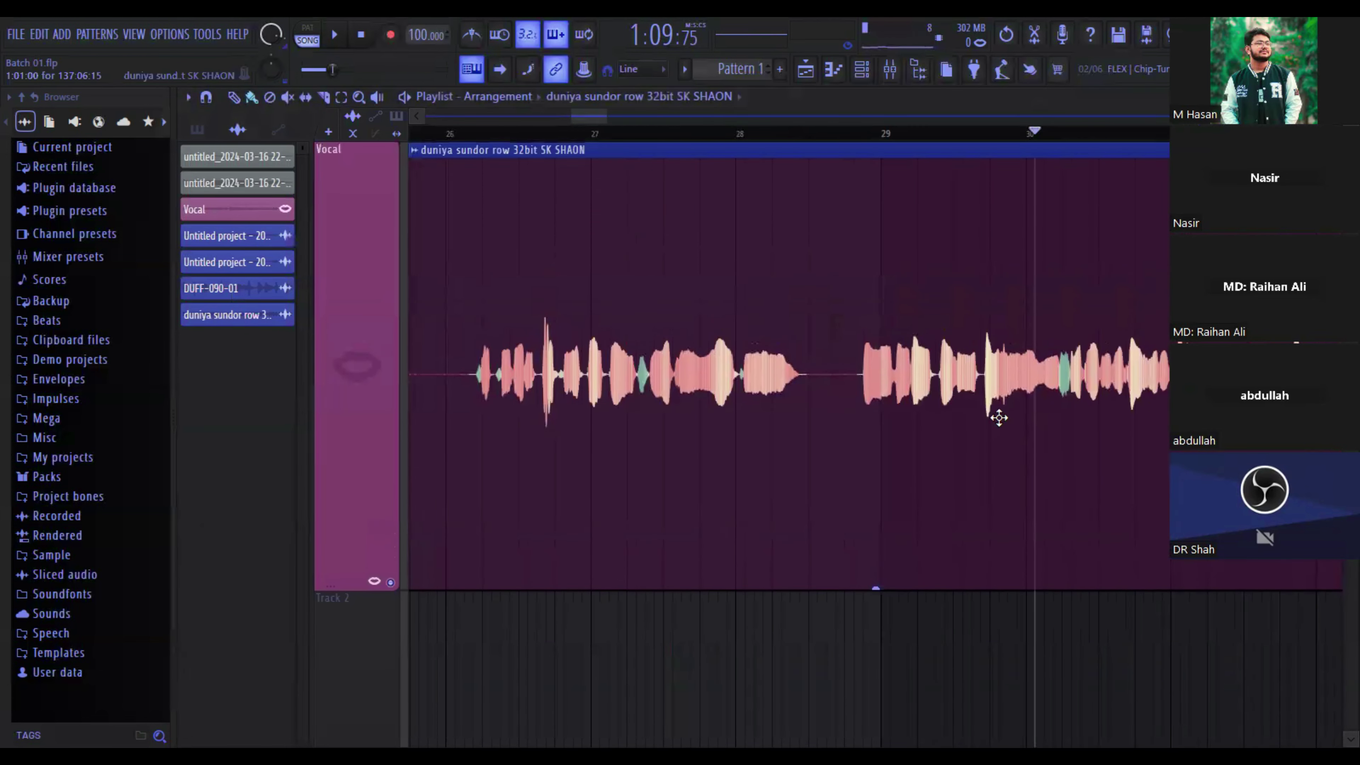
{"action": "left_click", "coordinate": [863, 132]}
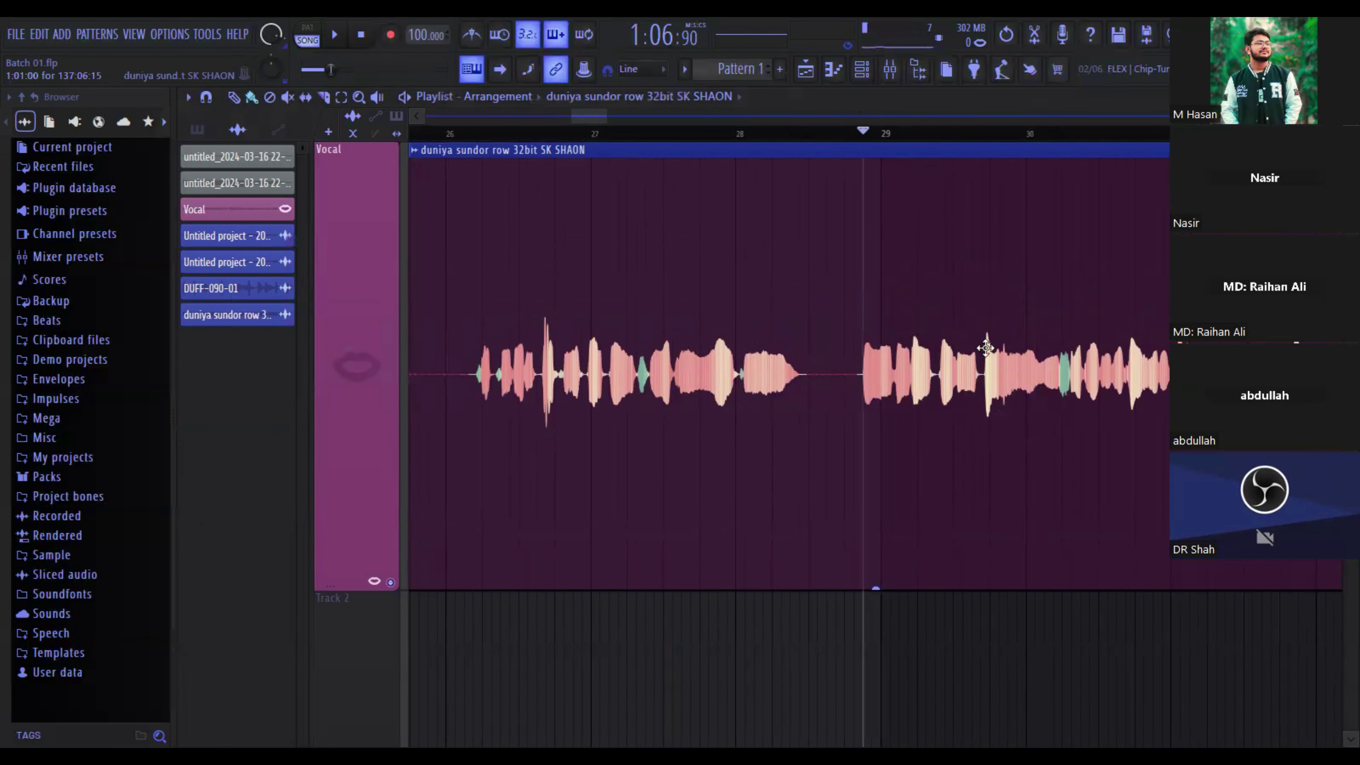
{"action": "scroll", "coordinate": [985, 349], "scroll_direction": "up", "scroll_amount": 5}
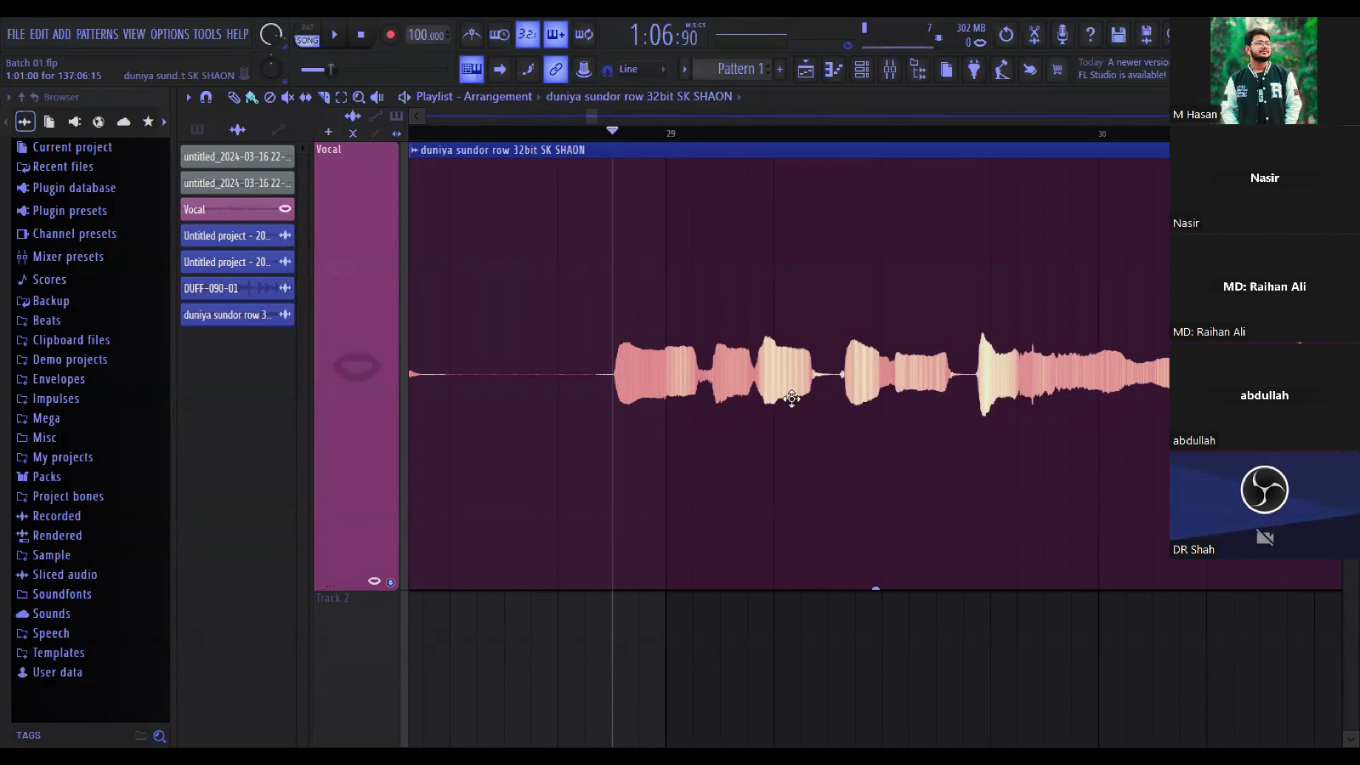
{"action": "key", "text": "space"}
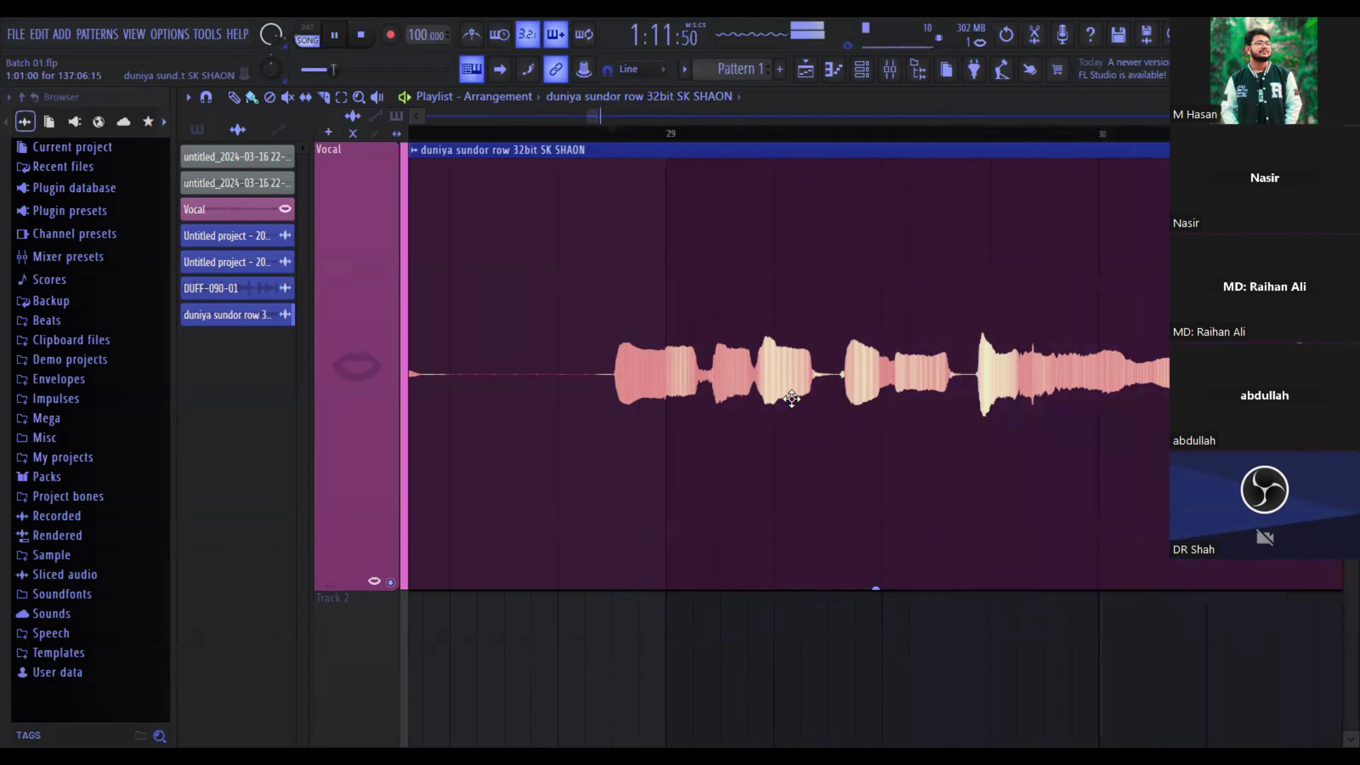
{"action": "key", "text": "space"}
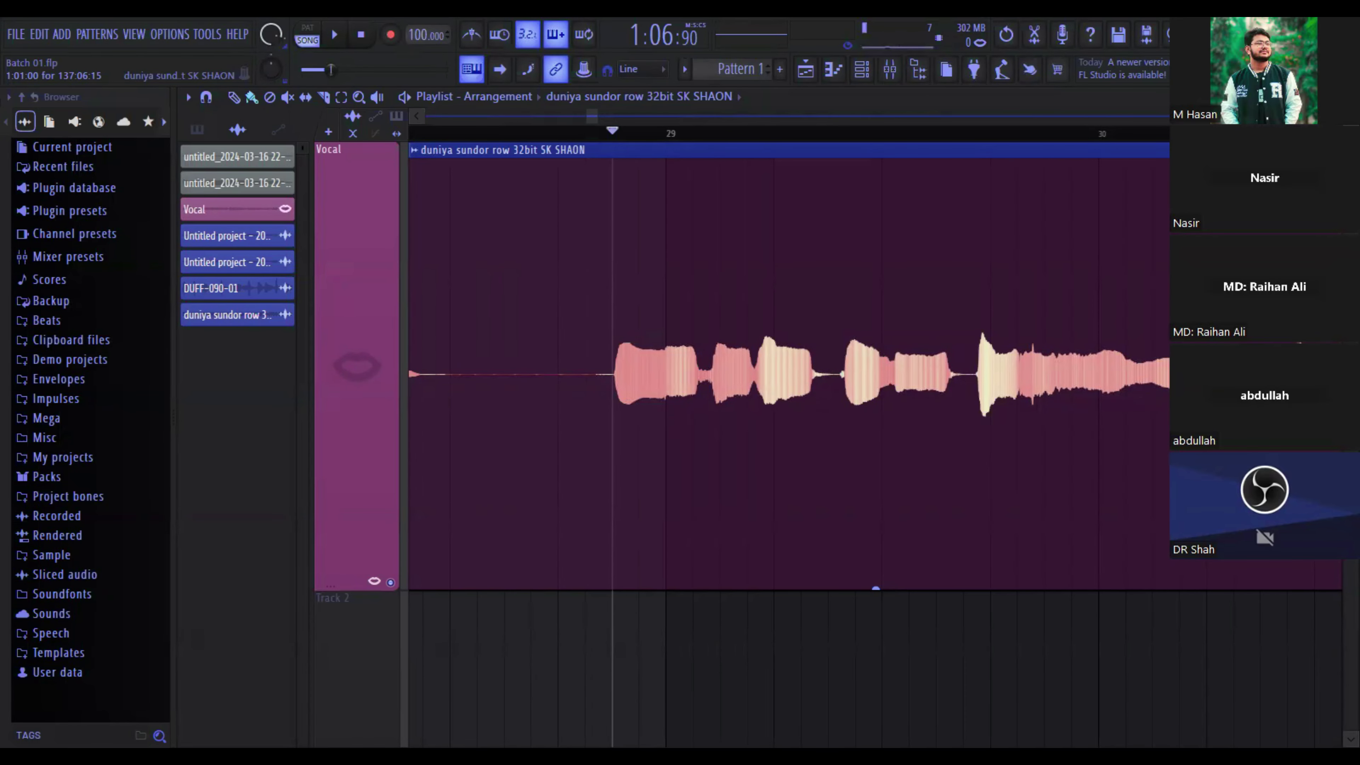
Step: Add a Fruity Peak Controller to the Vocal mixer track and close its window
{"action": "left_click", "coordinate": [890, 68]}
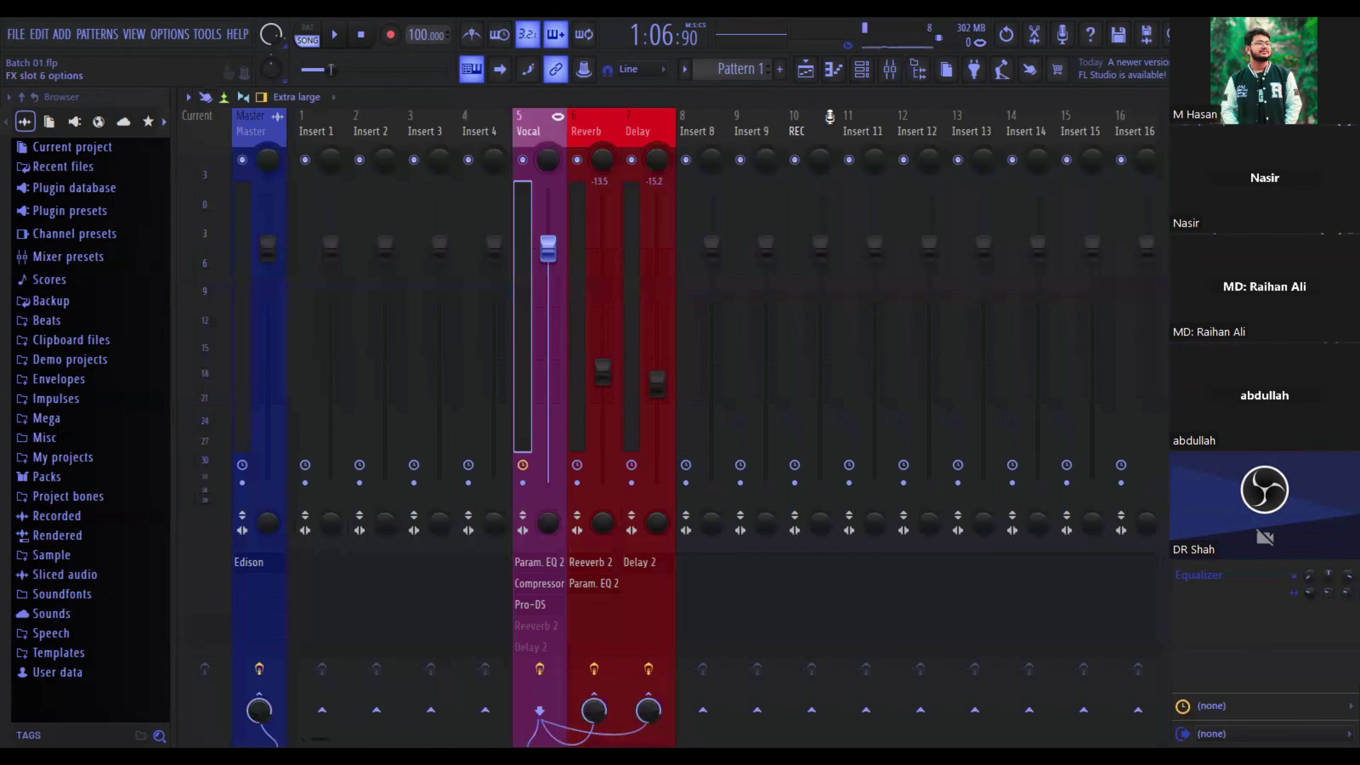
{"action": "left_click", "coordinate": [1183, 287]}
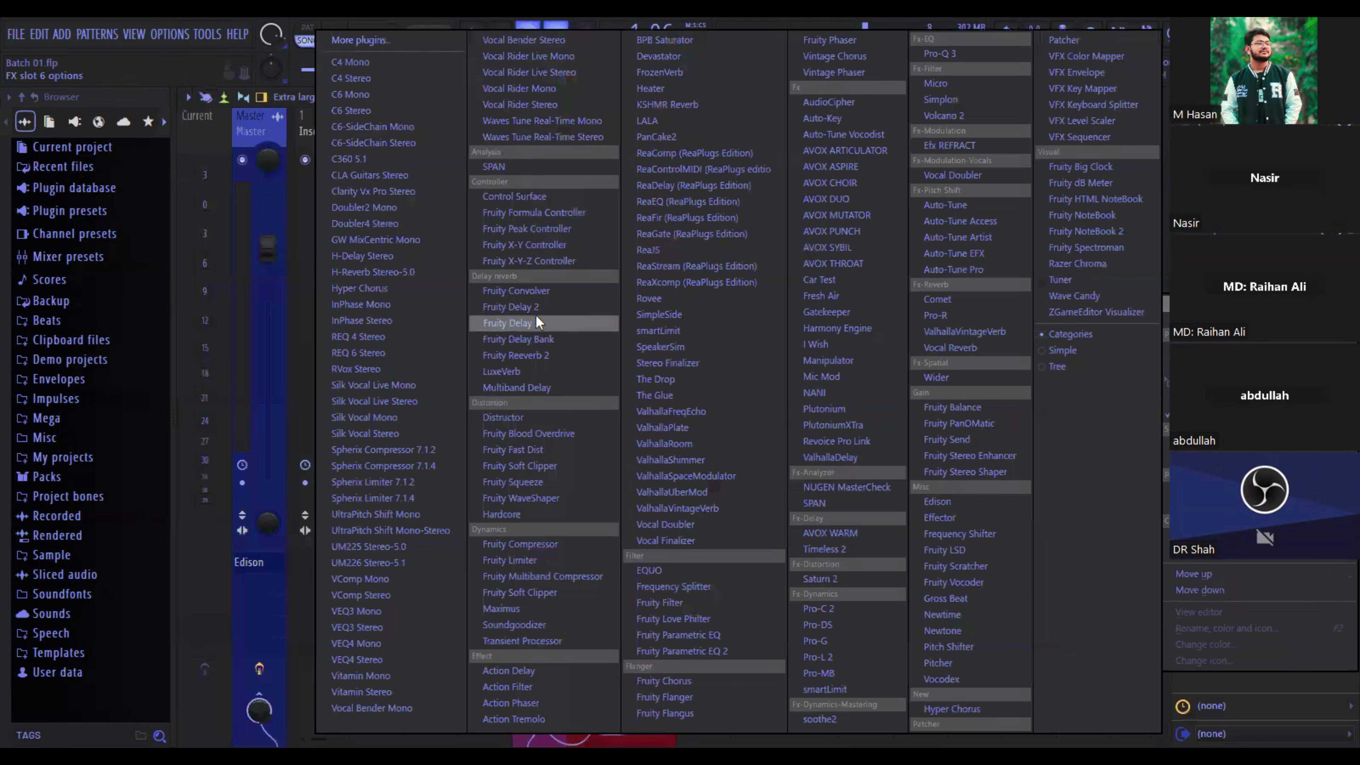
{"action": "left_click", "coordinate": [539, 236]}
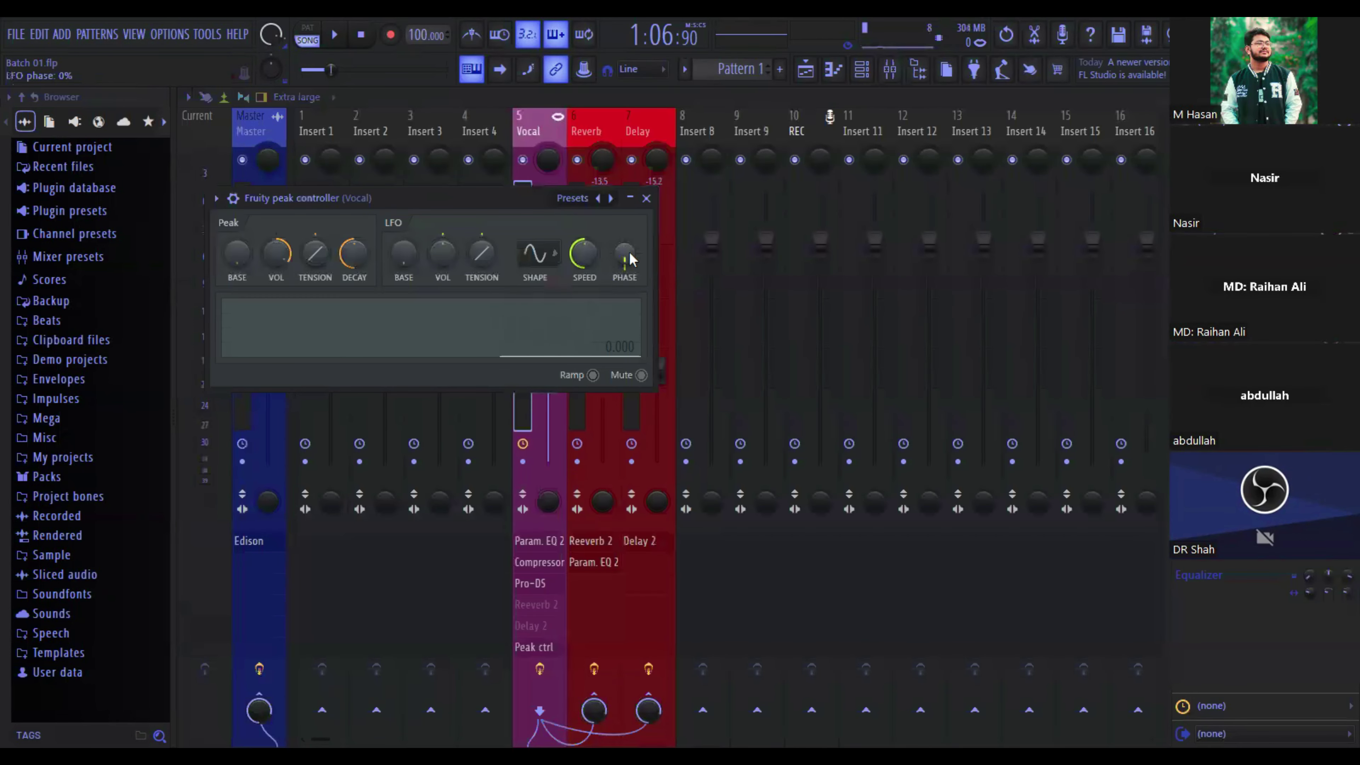
{"action": "left_click", "coordinate": [646, 198]}
Step: Link the Delay track's volume to Peak ctrl - Peak with the Inverted mapping formula and smoothing enabled
{"action": "right_click", "coordinate": [666, 378]}
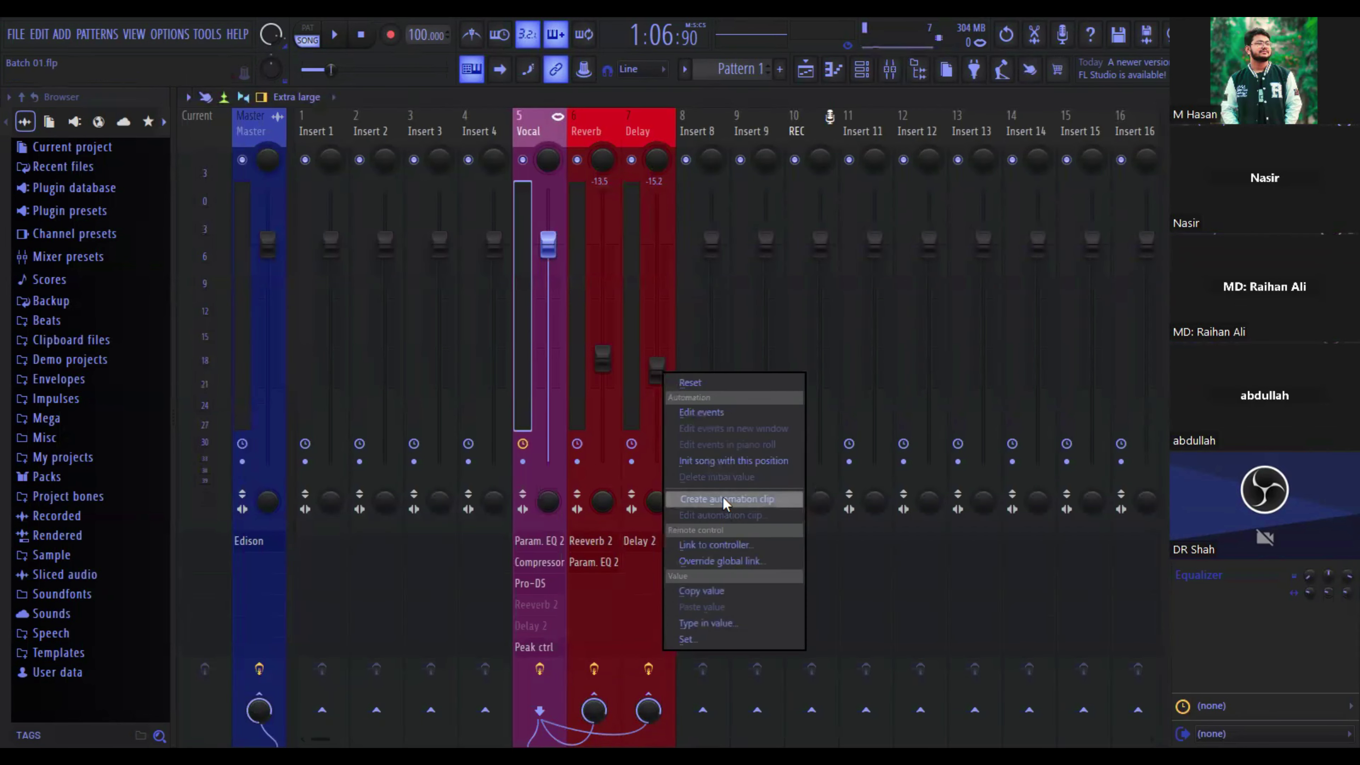
{"action": "left_click", "coordinate": [717, 545]}
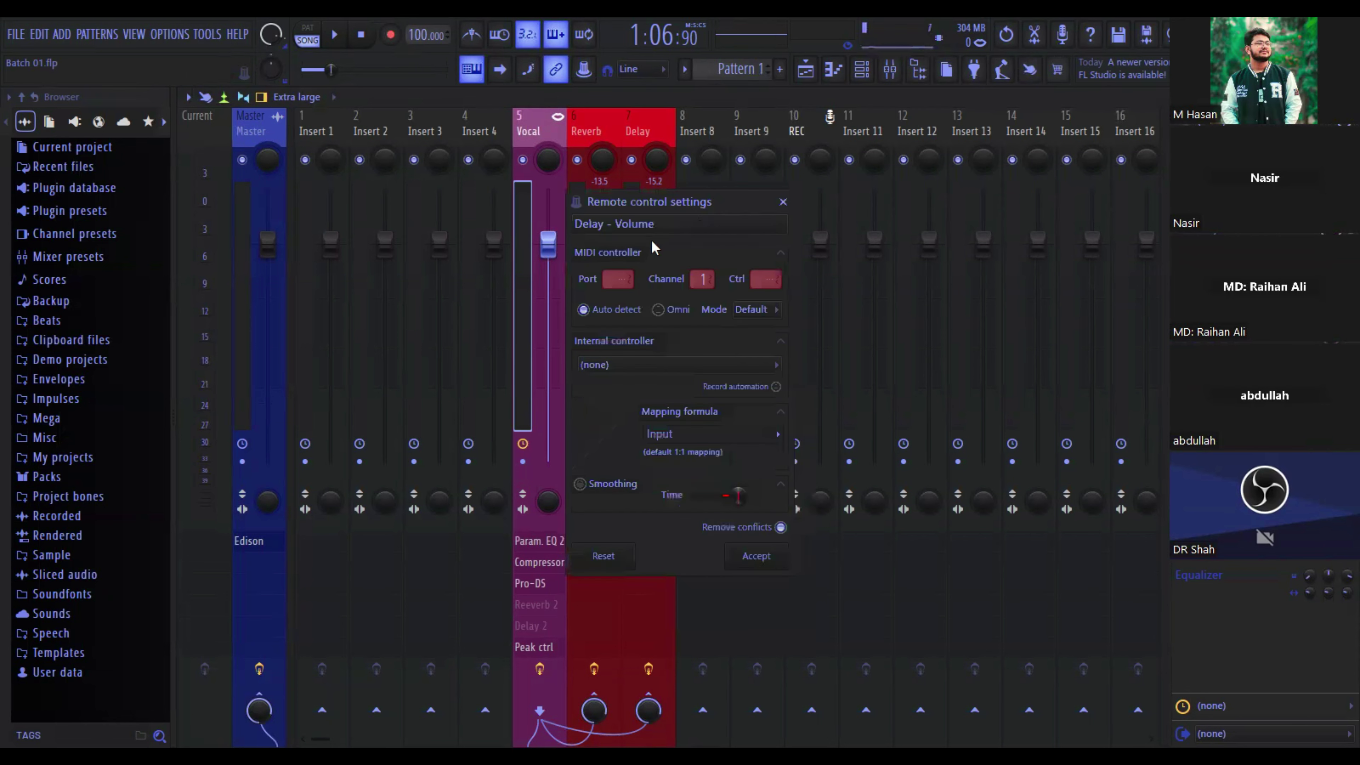
{"action": "left_click", "coordinate": [611, 366]}
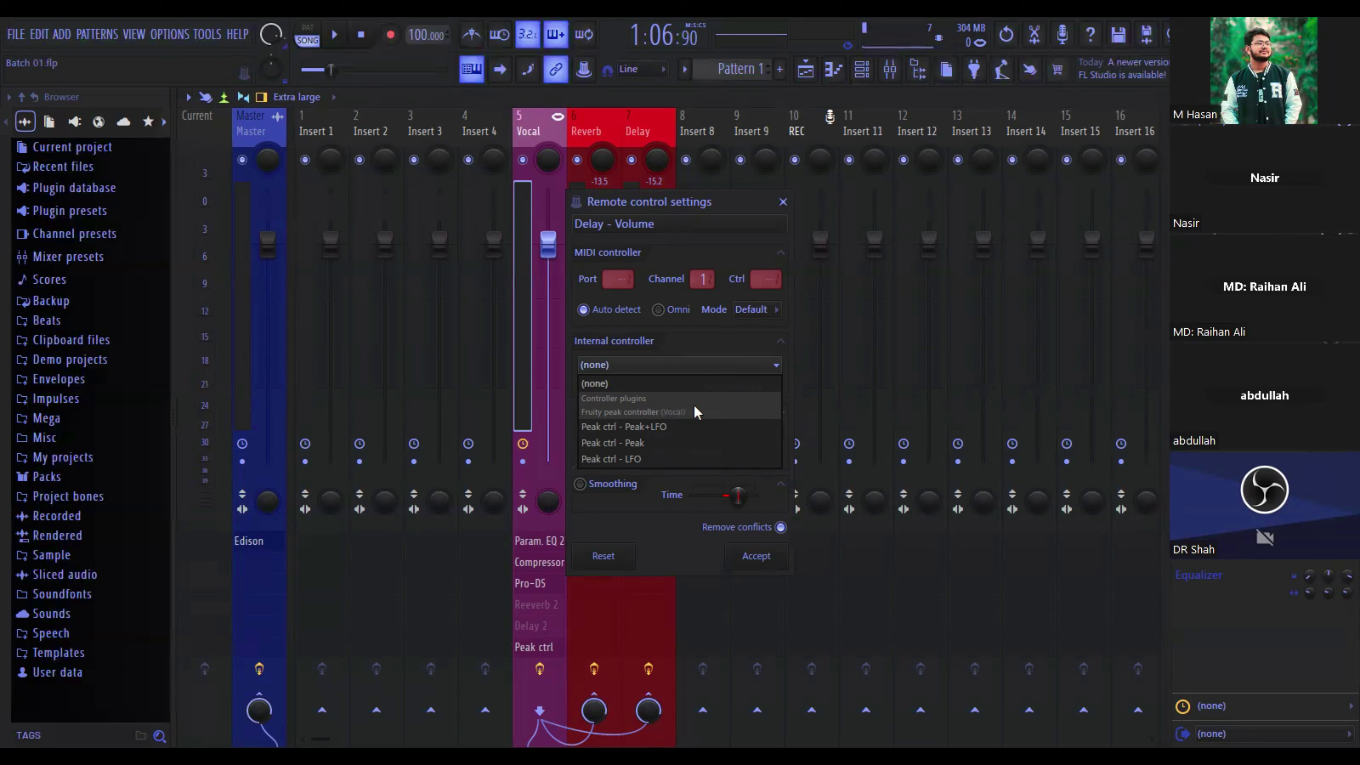
{"action": "left_click", "coordinate": [649, 443]}
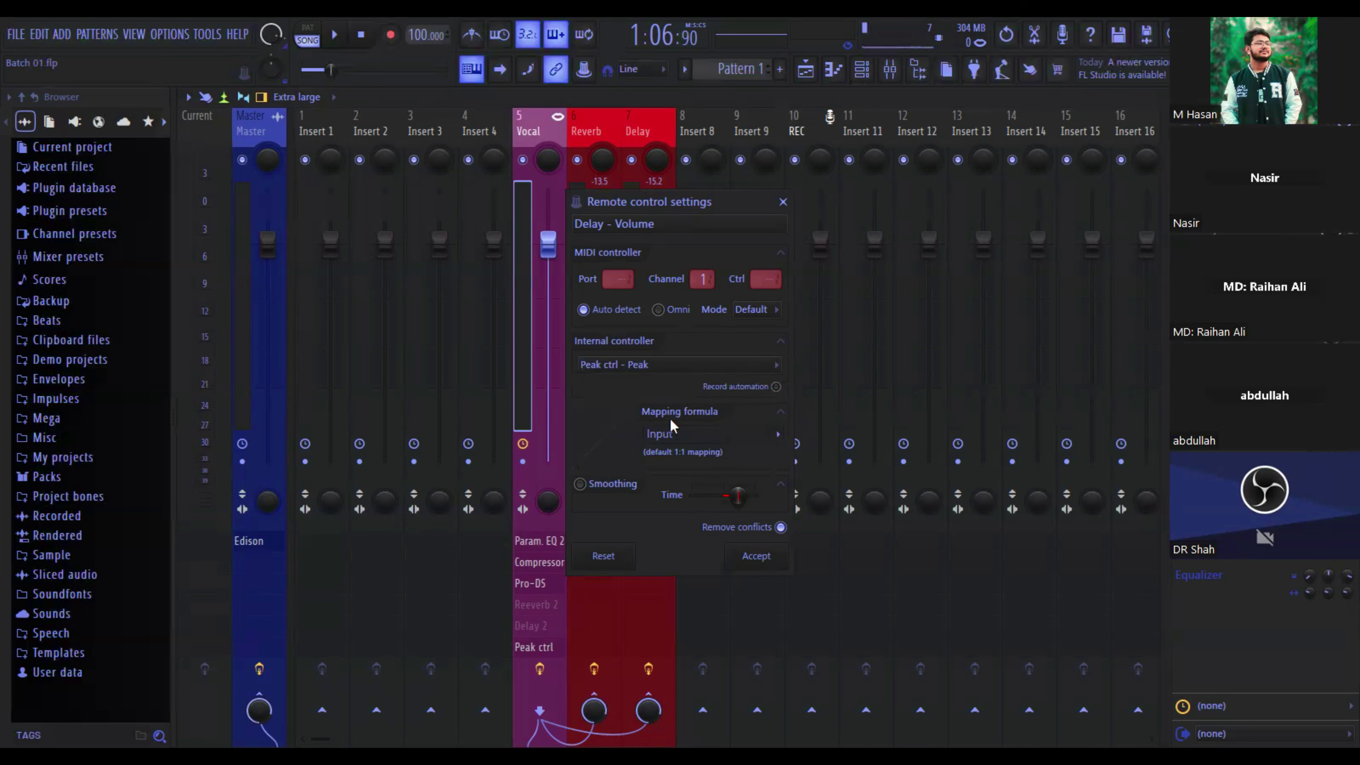
{"action": "left_click", "coordinate": [782, 439]}
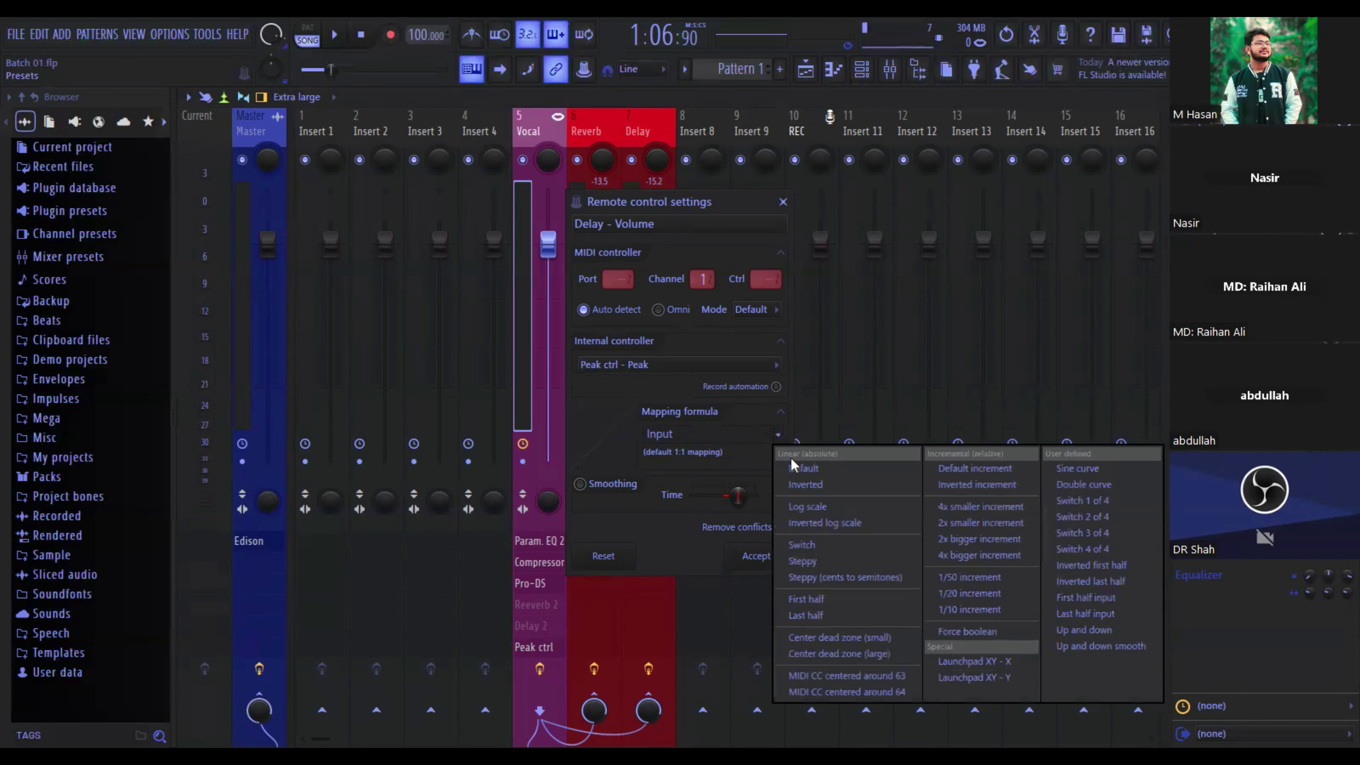
{"action": "left_click", "coordinate": [800, 484]}
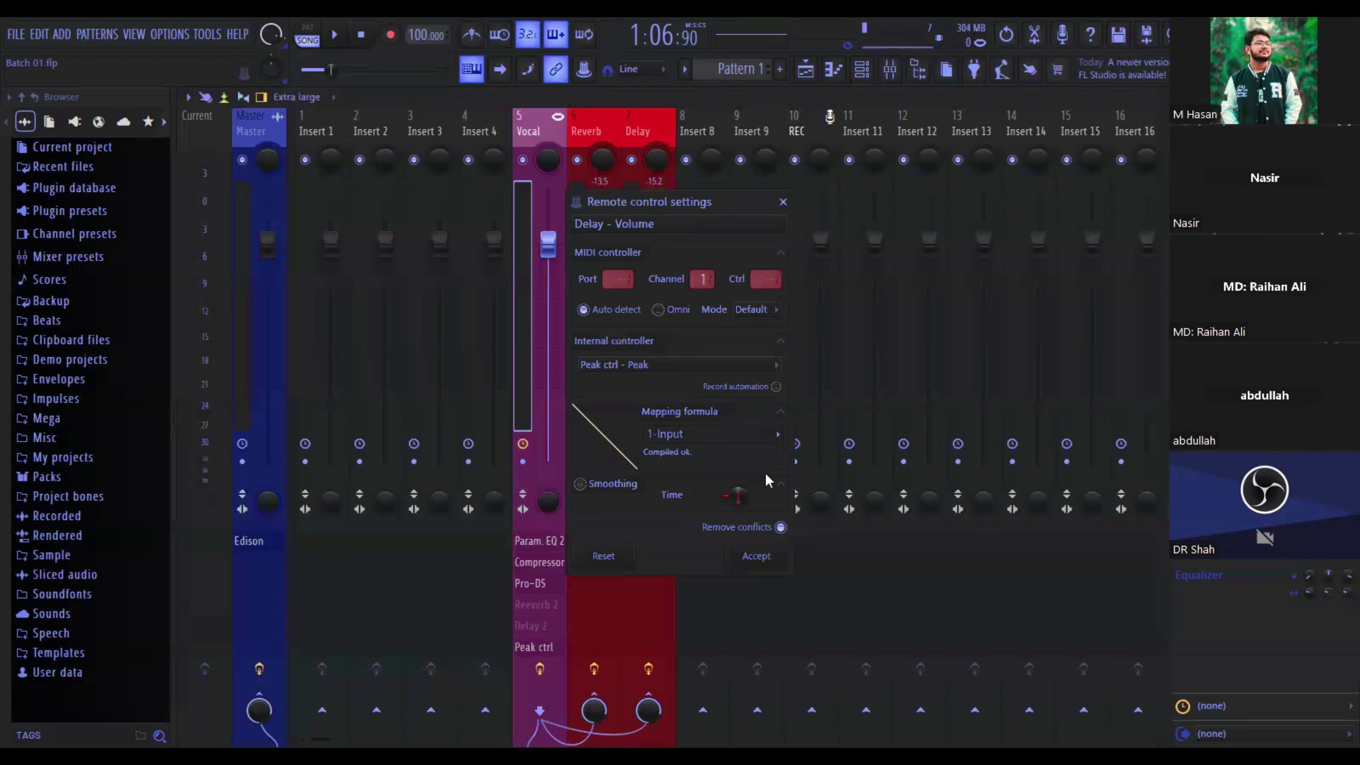
{"action": "left_click", "coordinate": [580, 484]}
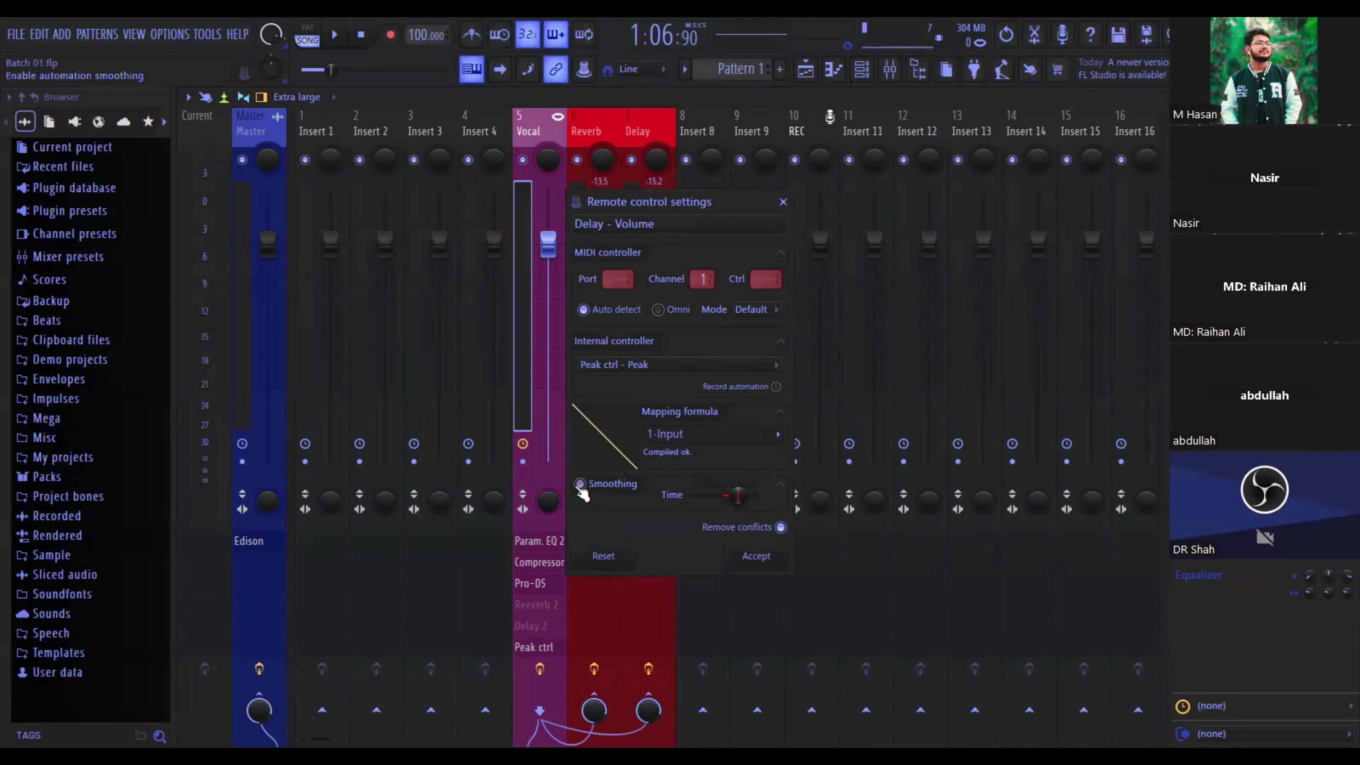
{"action": "left_click", "coordinate": [756, 557]}
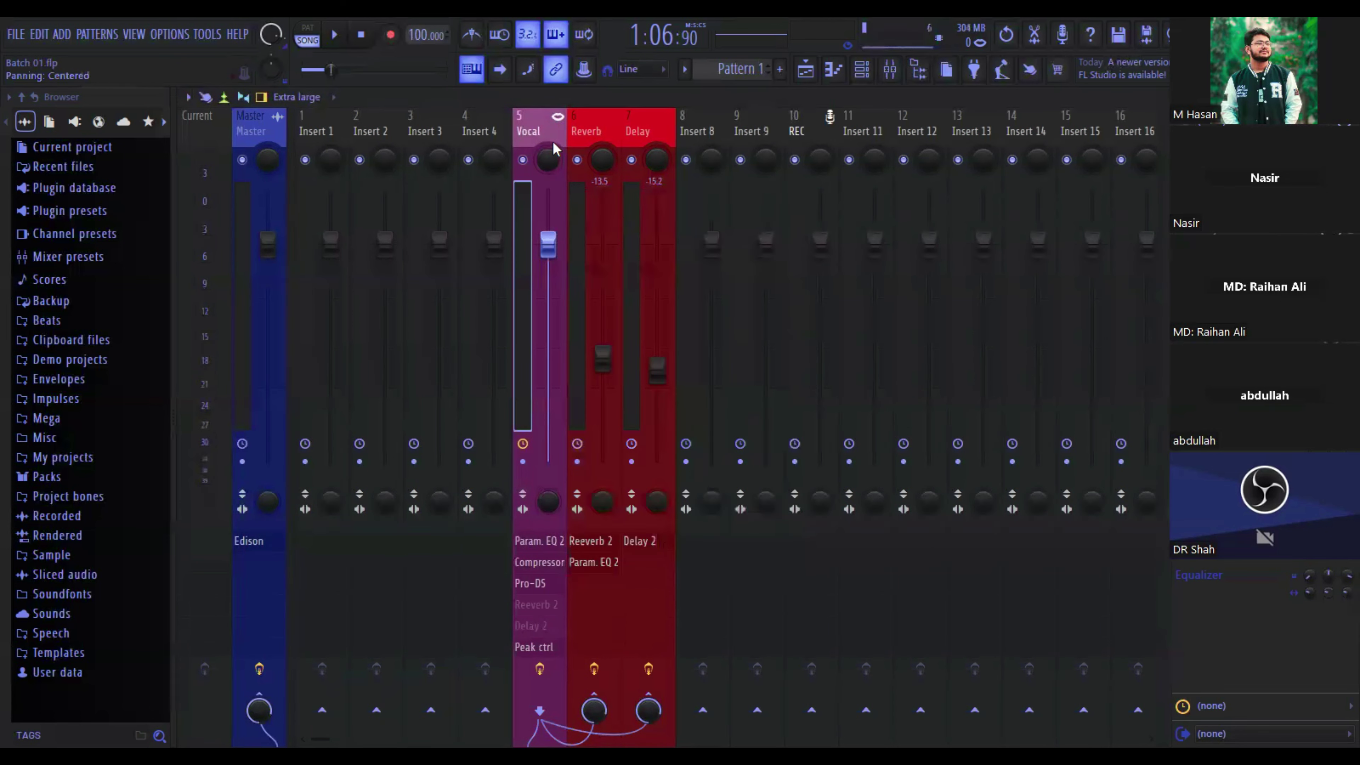
Step: Audition the ducked delay, and turn off smoothing in the Delay volume's Peak ctrl - Peak link, keeping the Inverted mapping
{"action": "key", "text": "space"}
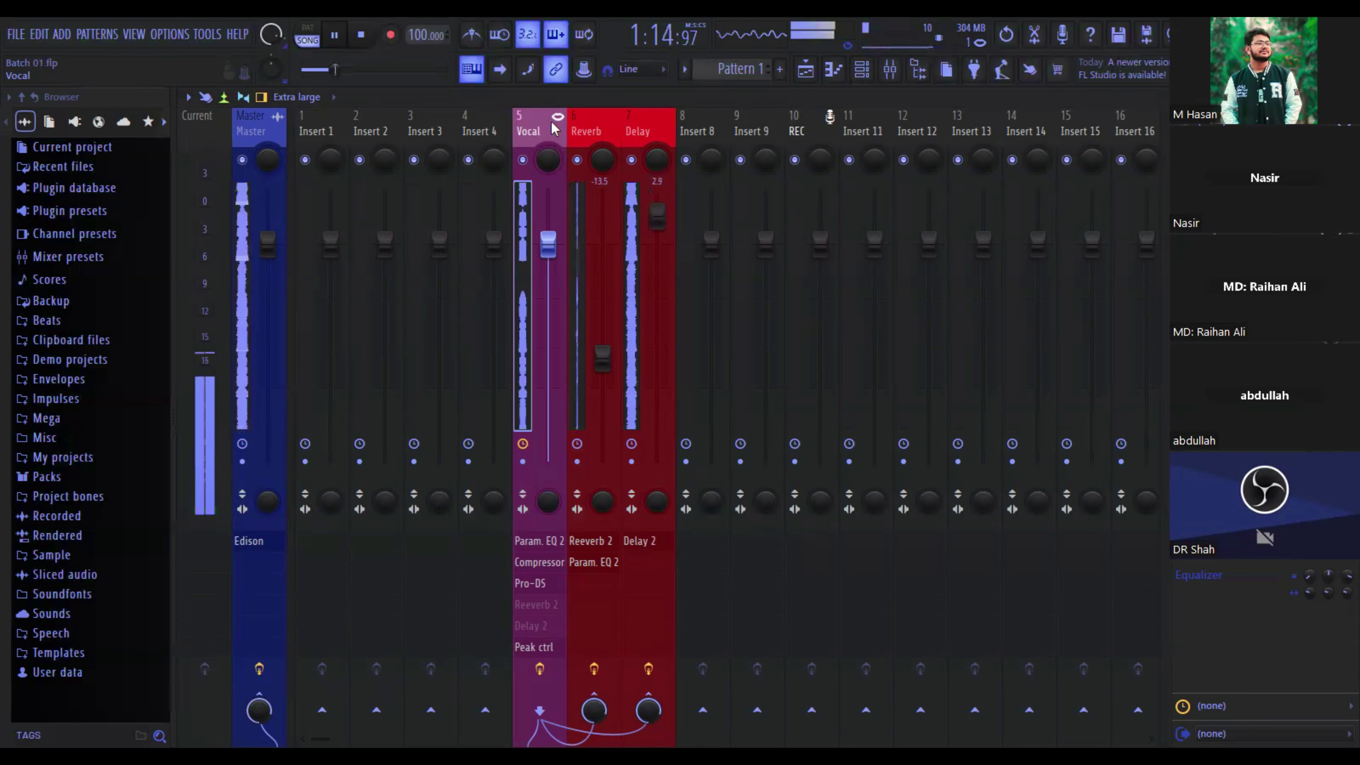
{"action": "key", "text": "space"}
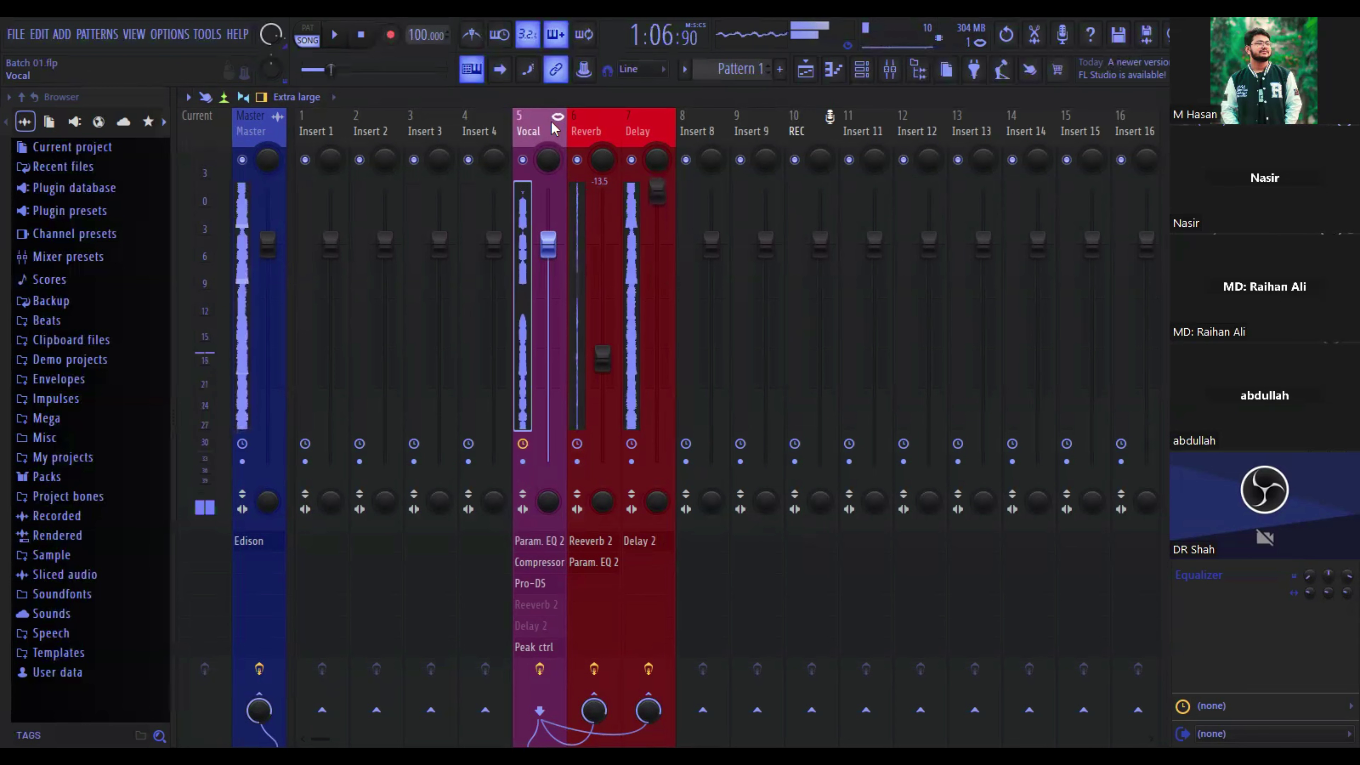
{"action": "right_click", "coordinate": [660, 127]}
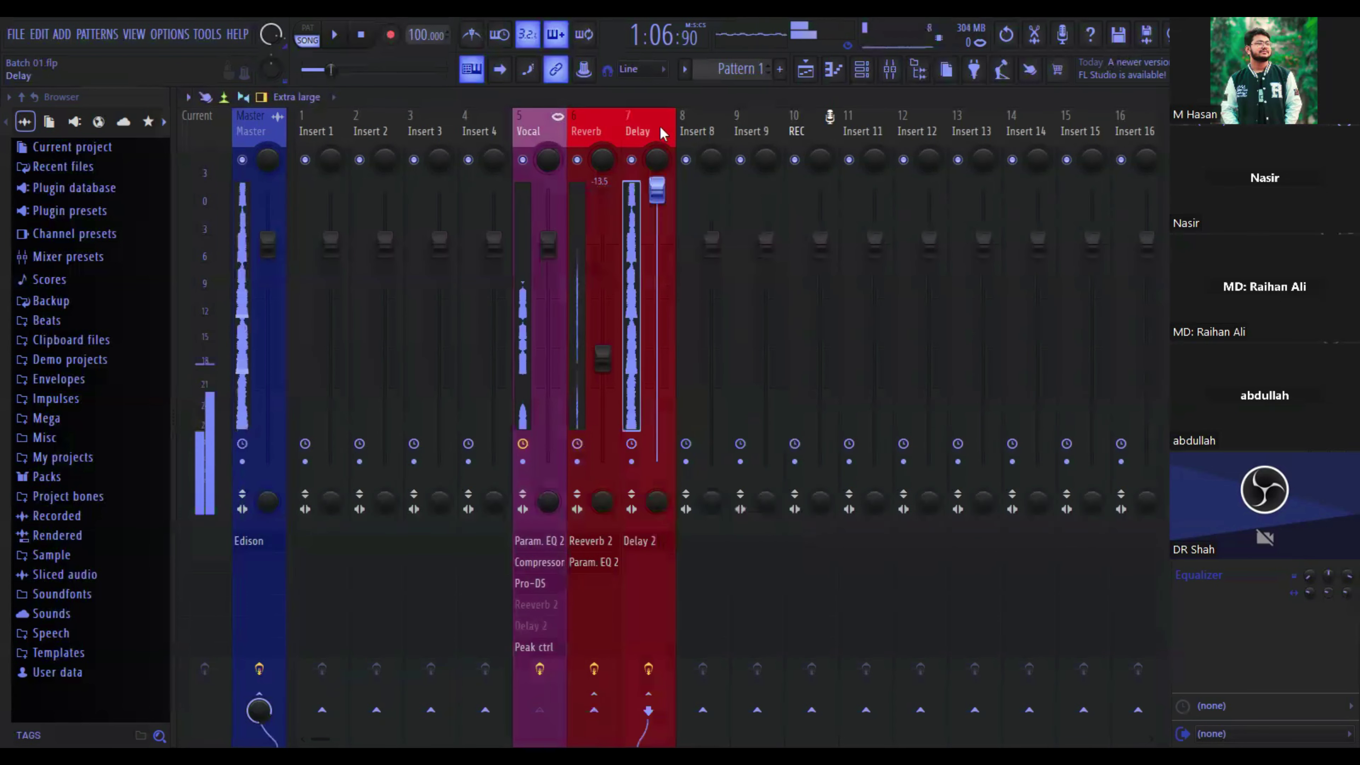
{"action": "right_click", "coordinate": [650, 198]}
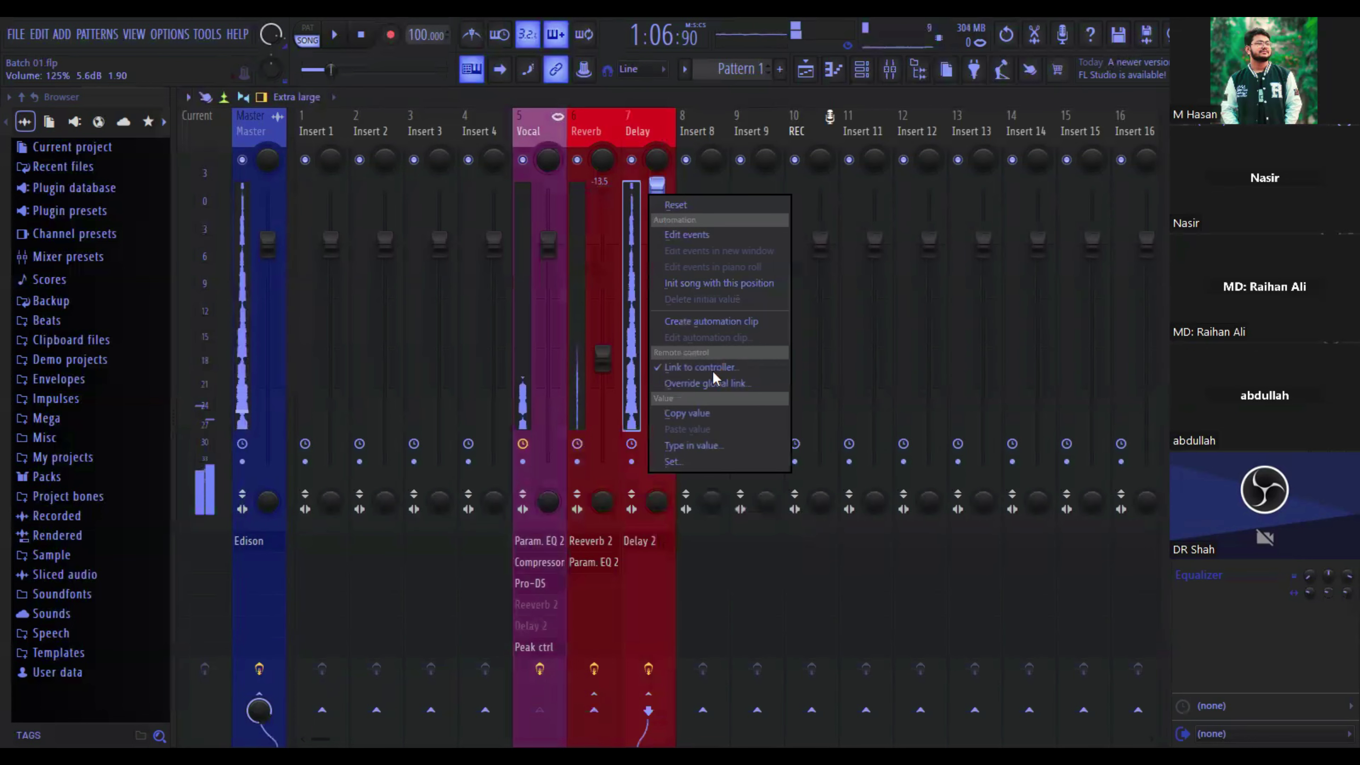
{"action": "left_click", "coordinate": [732, 371]}
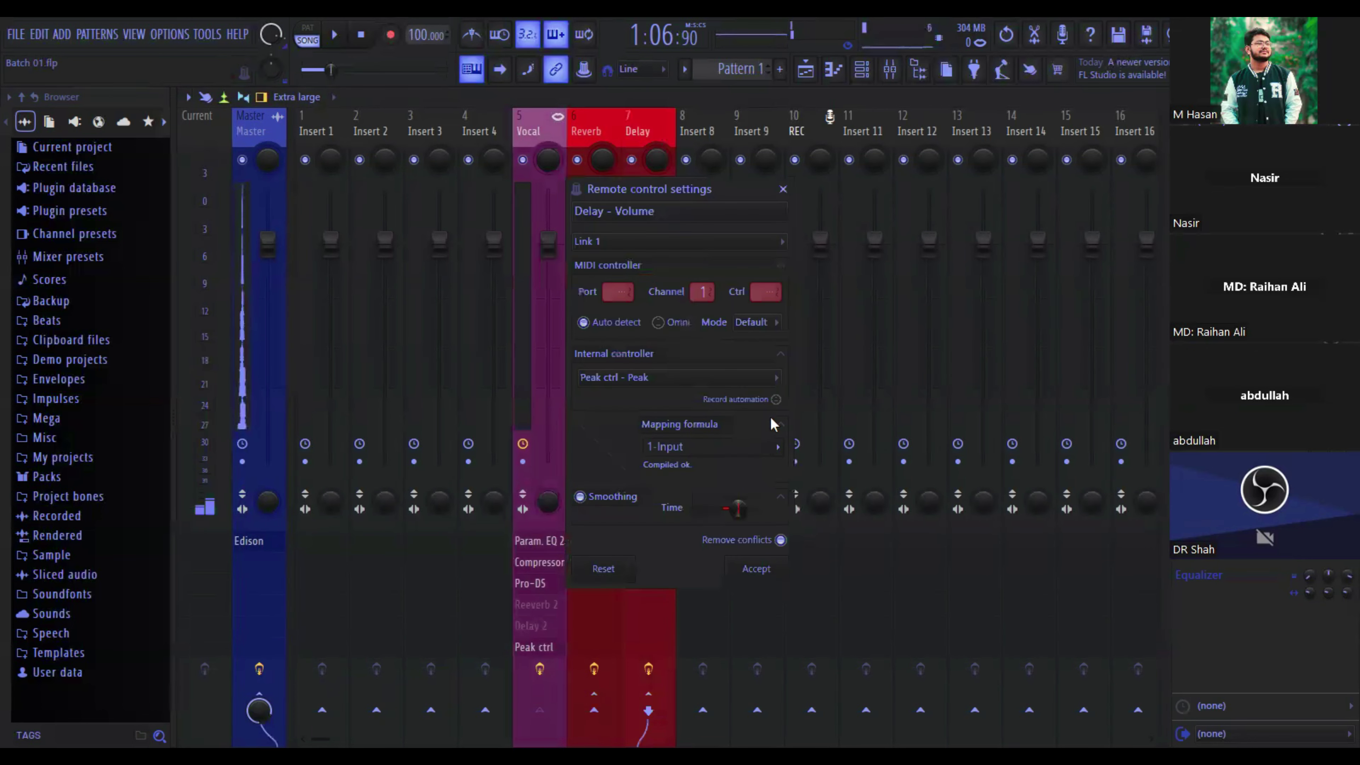
{"action": "left_click", "coordinate": [776, 447]}
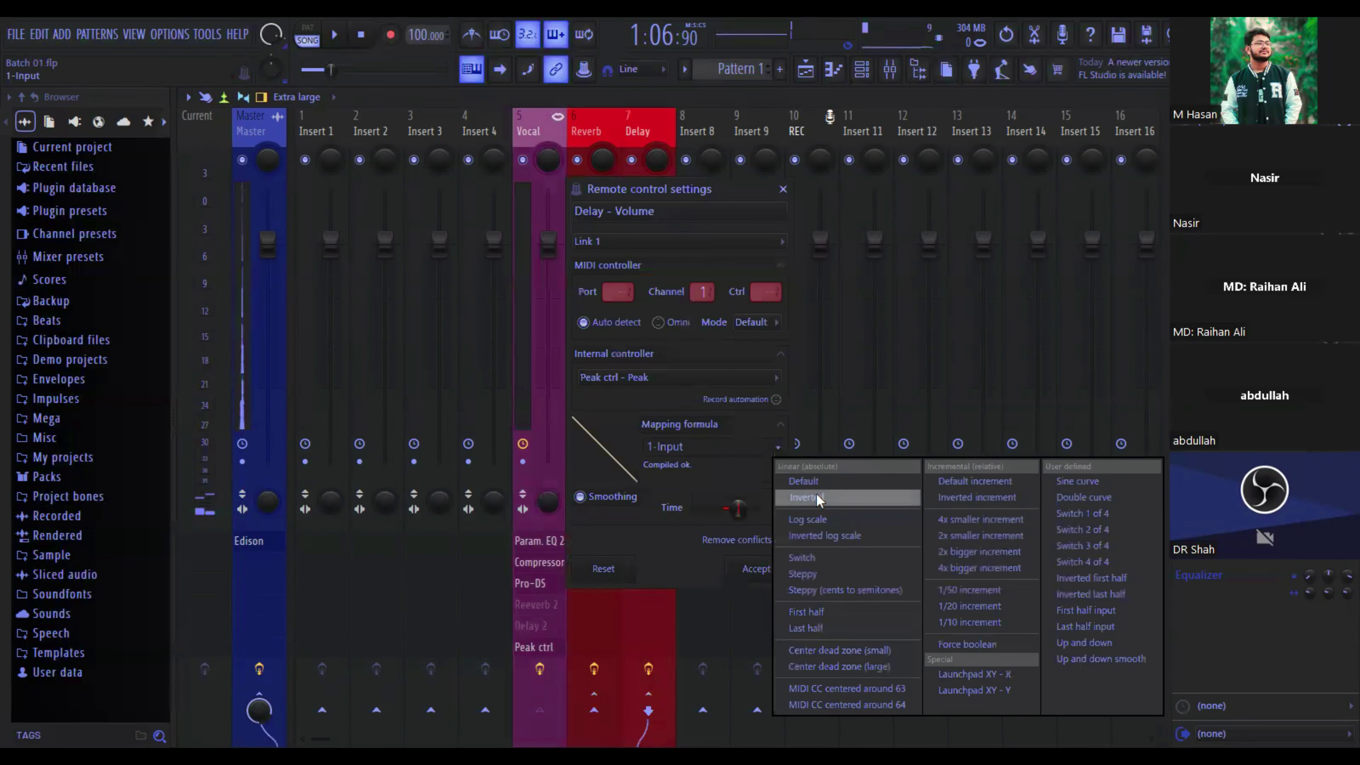
{"action": "left_click", "coordinate": [809, 496]}
{"action": "left_click", "coordinate": [632, 503]}
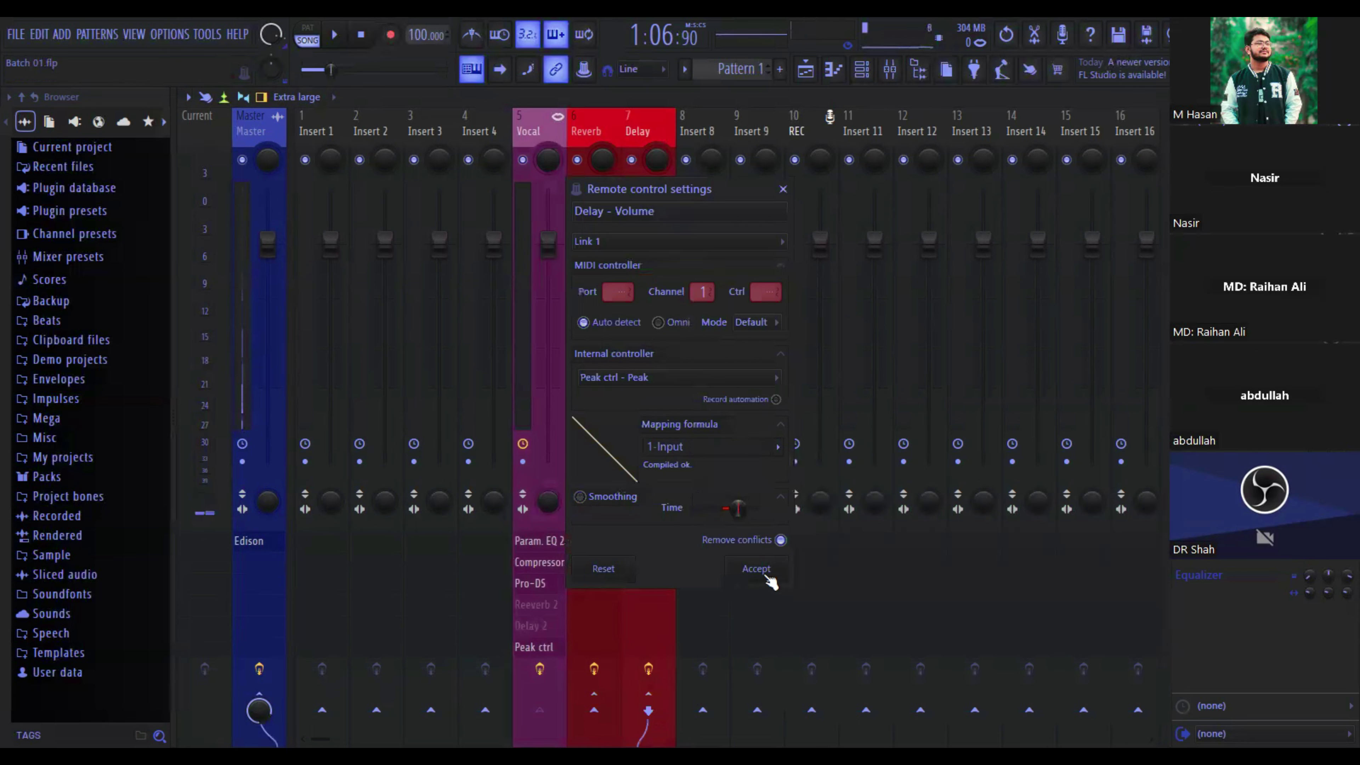
{"action": "left_click", "coordinate": [755, 569]}
Step: Raise the peak base level to 69% in the Vocal track's Fruity Peak Controller and audition the vocal with the new ducking
{"action": "left_click", "coordinate": [540, 140]}
{"action": "left_click", "coordinate": [534, 646]}
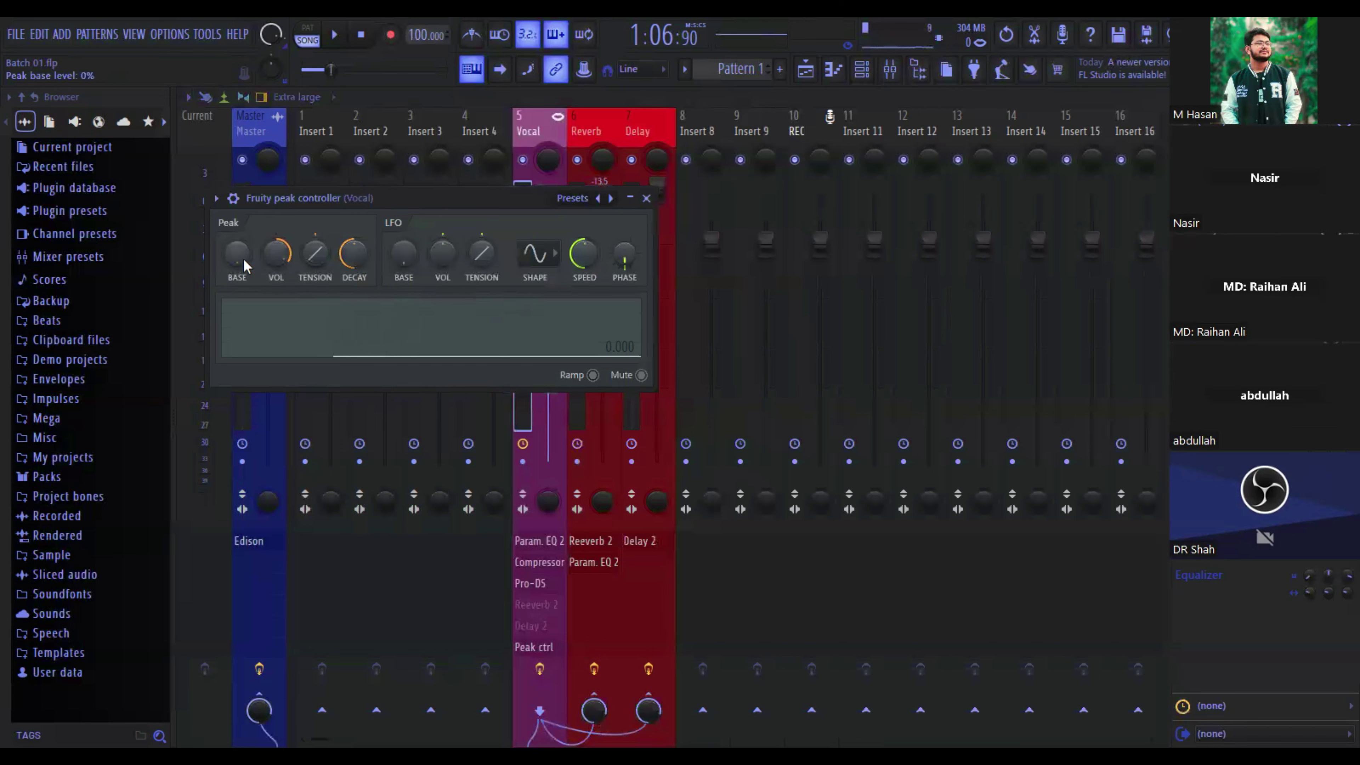
{"action": "left_click_drag", "start_coordinate": [422, 199], "coordinate": [367, 113]}
{"action": "left_click_drag", "start_coordinate": [202, 178], "coordinate": [202, 141]}
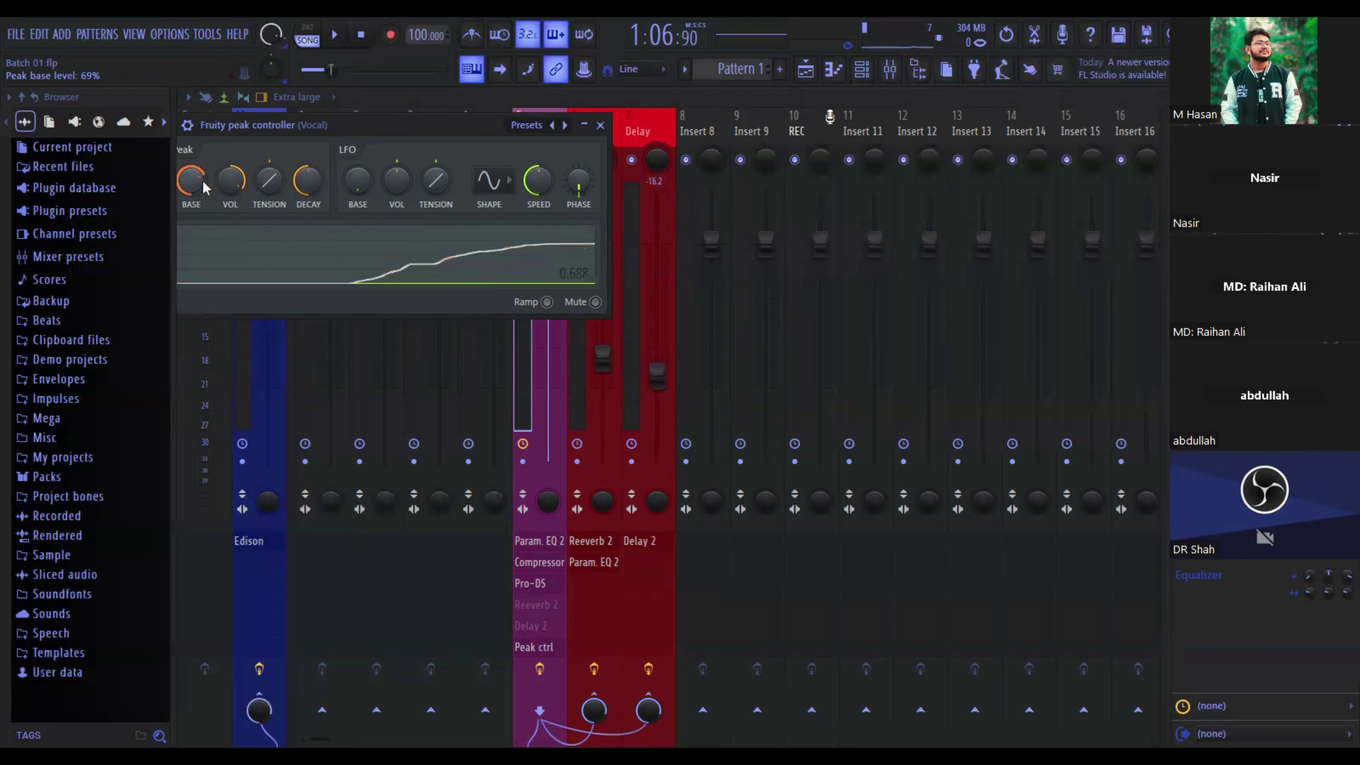
{"action": "left_click", "coordinate": [584, 126]}
{"action": "key", "text": "space"}
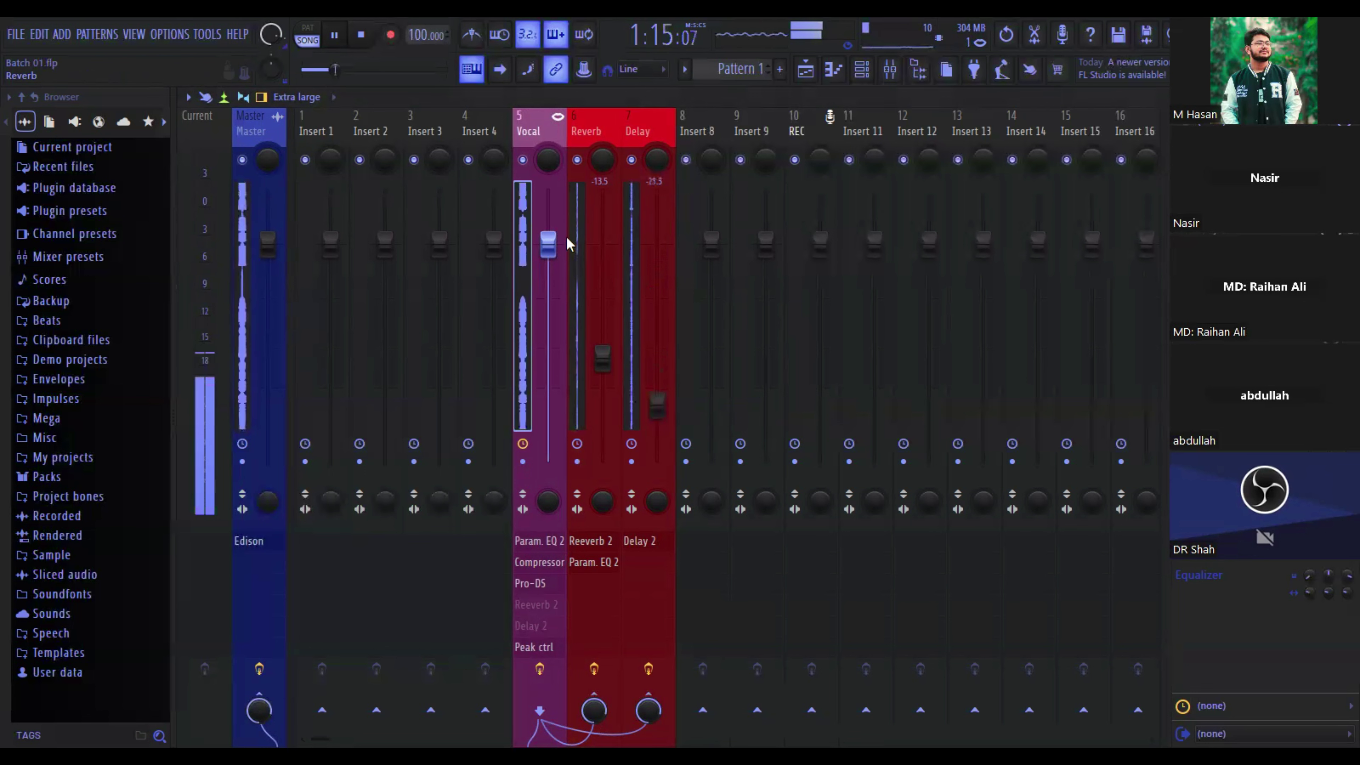
{"action": "key", "text": "space"}
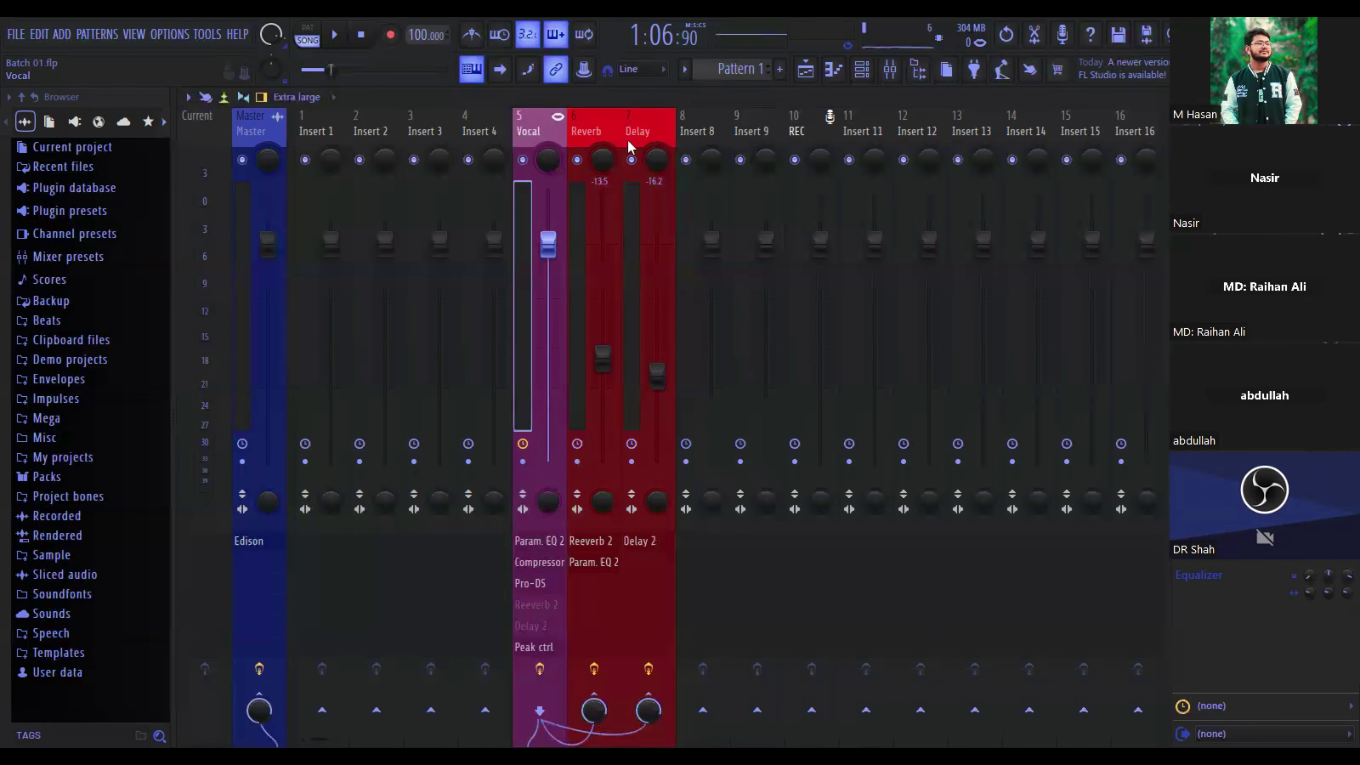
Step: Open the vocal clip in Newtone, and load Auto-Tune Pro on the Vocal mixer track in G# Minor
{"action": "left_click", "coordinate": [1182, 322]}
{"action": "mouse_move", "coordinate": [1182, 330]}
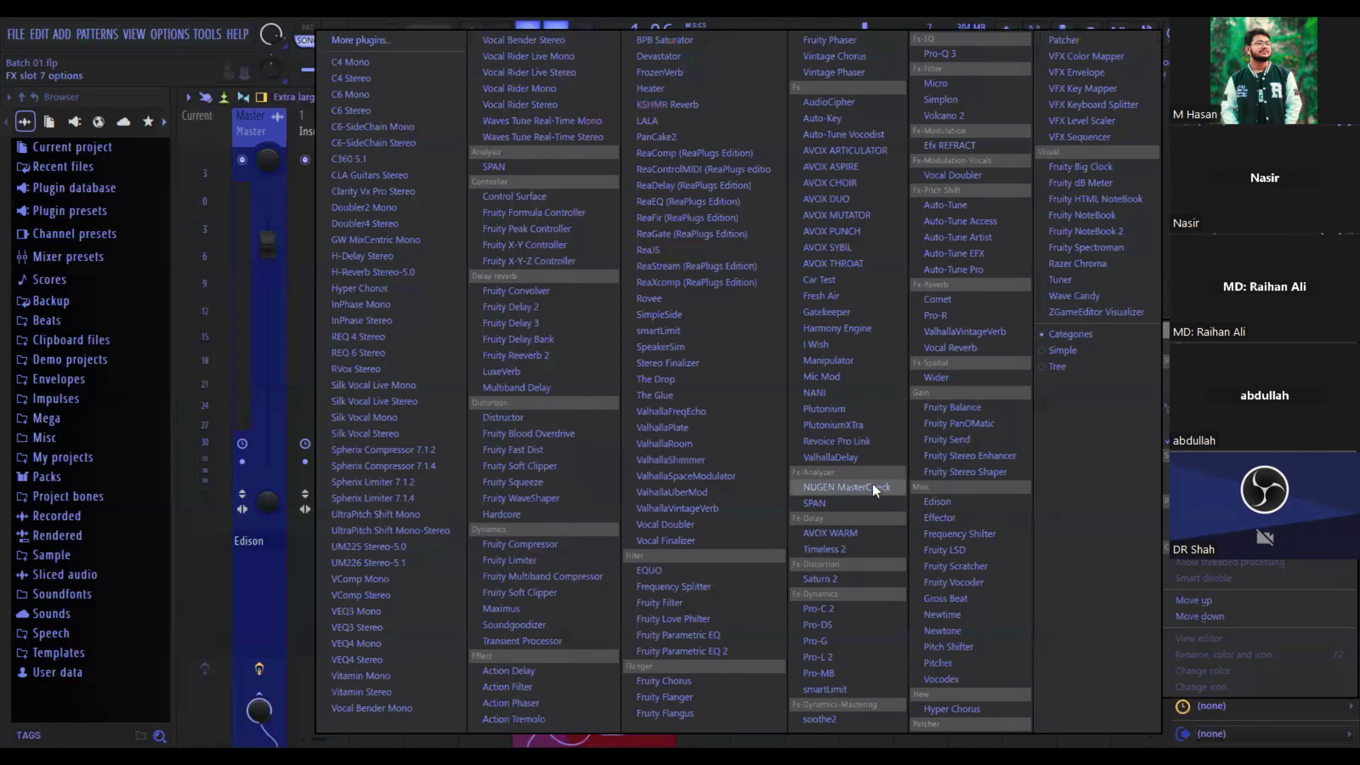
{"action": "left_click", "coordinate": [946, 662]}
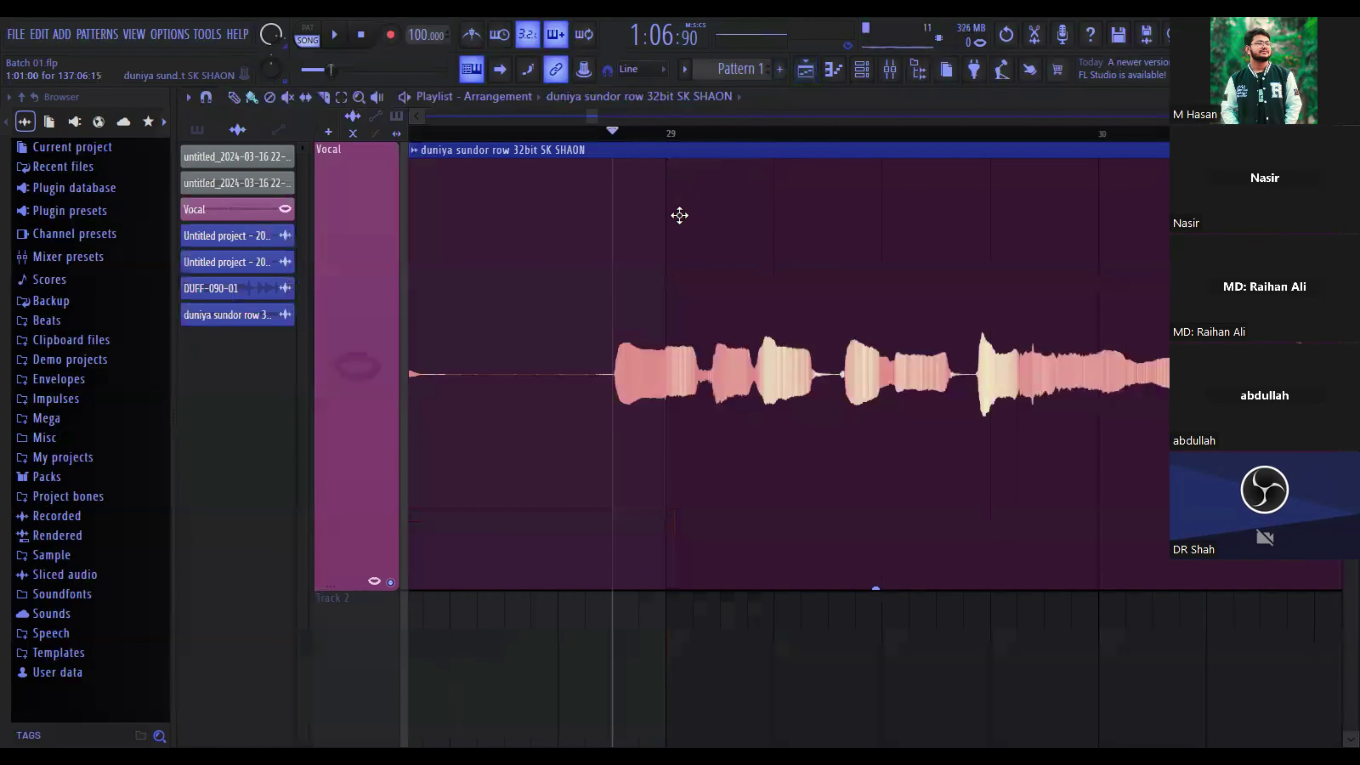
{"action": "double_click", "coordinate": [713, 359]}
{"action": "right_click", "coordinate": [628, 548]}
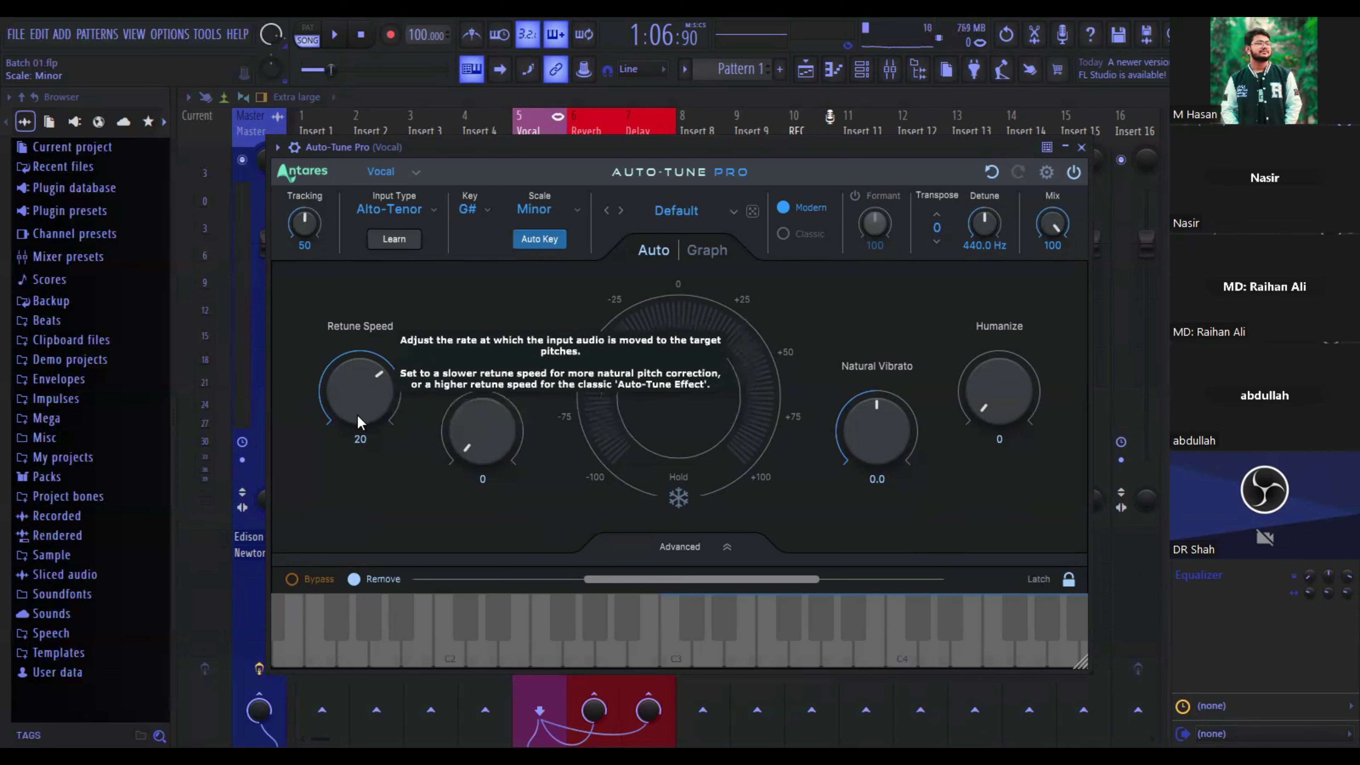
Step: Set Auto-Tune Pro's Retune Speed to 31 and its Humanize amount to 18
{"action": "left_click_drag", "start_coordinate": [358, 392], "coordinate": [377, 314]}
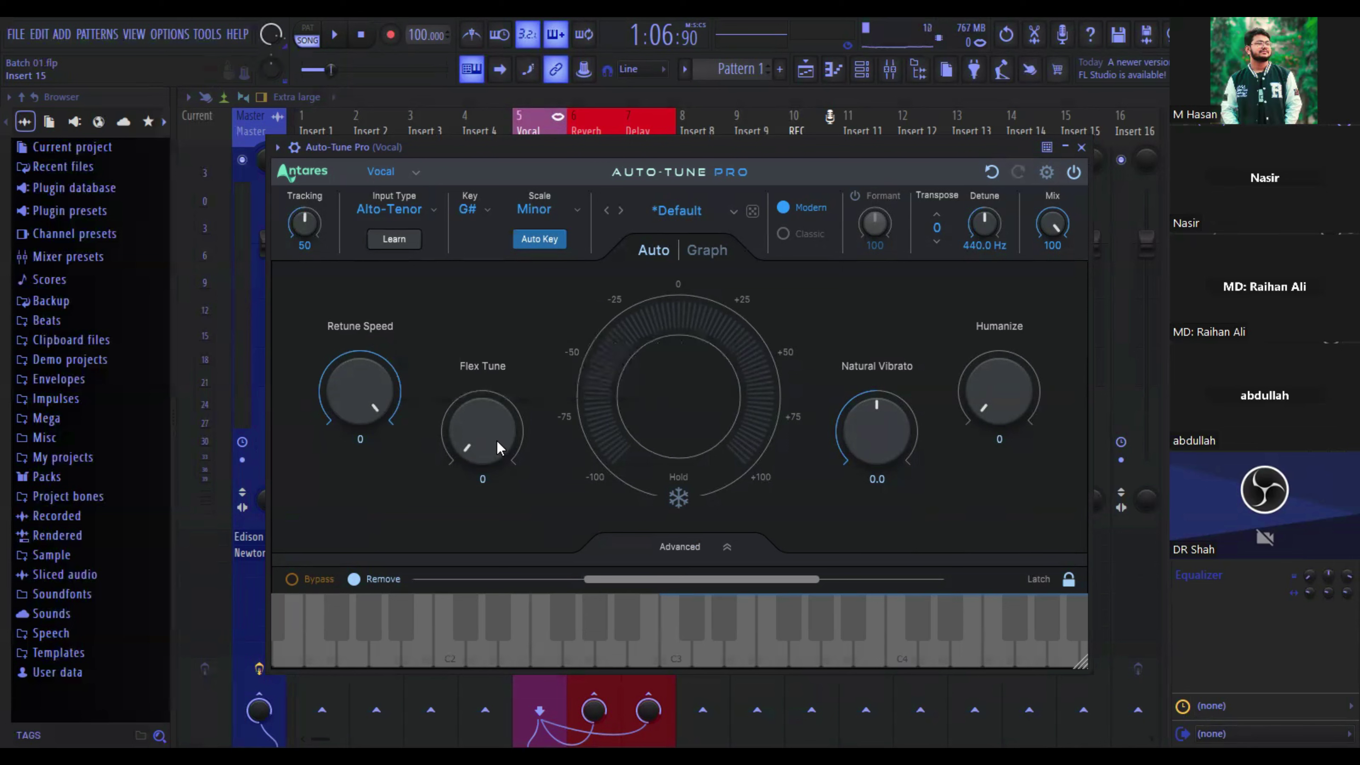
{"action": "left_click_drag", "start_coordinate": [976, 398], "coordinate": [972, 366]}
{"action": "left_click_drag", "start_coordinate": [350, 395], "coordinate": [344, 440]}
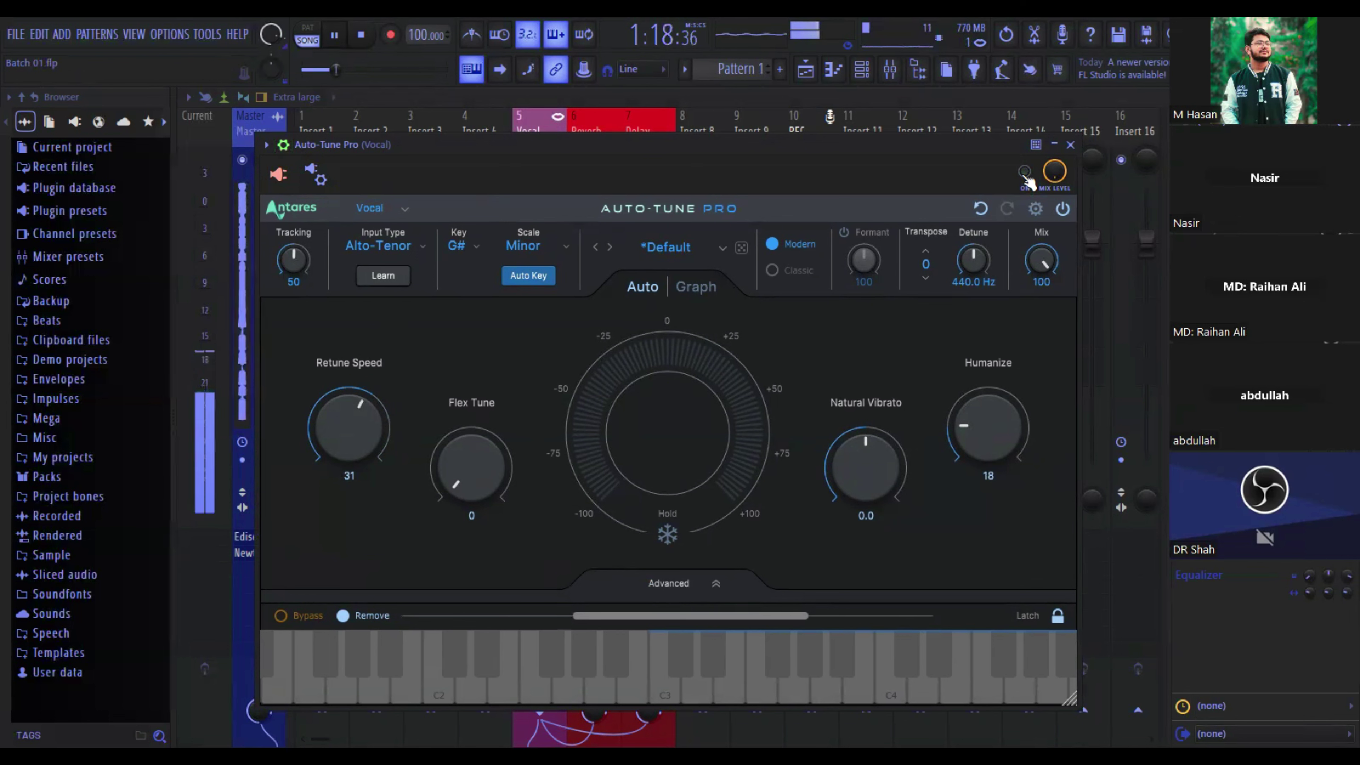
Step: Compare the vocal with Auto-Tune Pro switched off and on, leave the plugin on, and save the project
{"action": "key", "text": "space"}
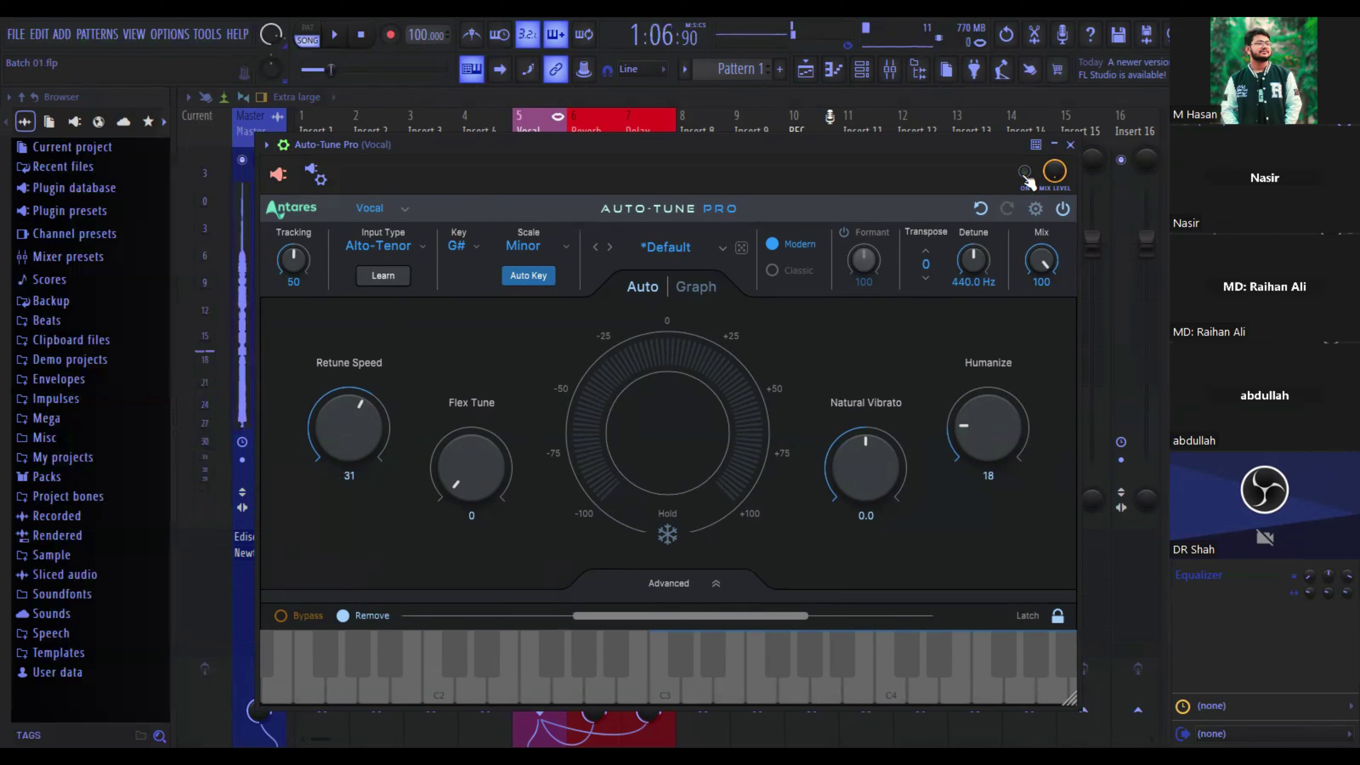
{"action": "key", "text": "space"}
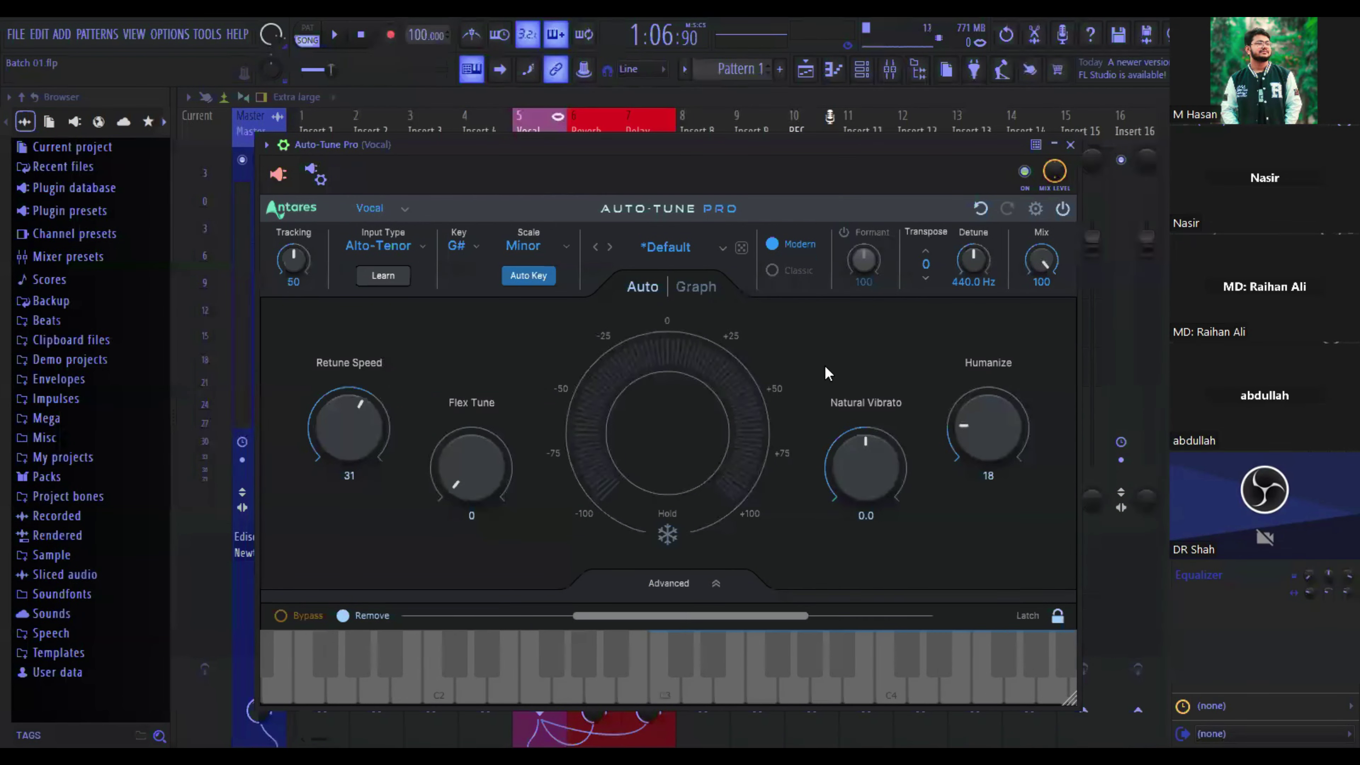
{"action": "key", "text": "ctrl+s"}
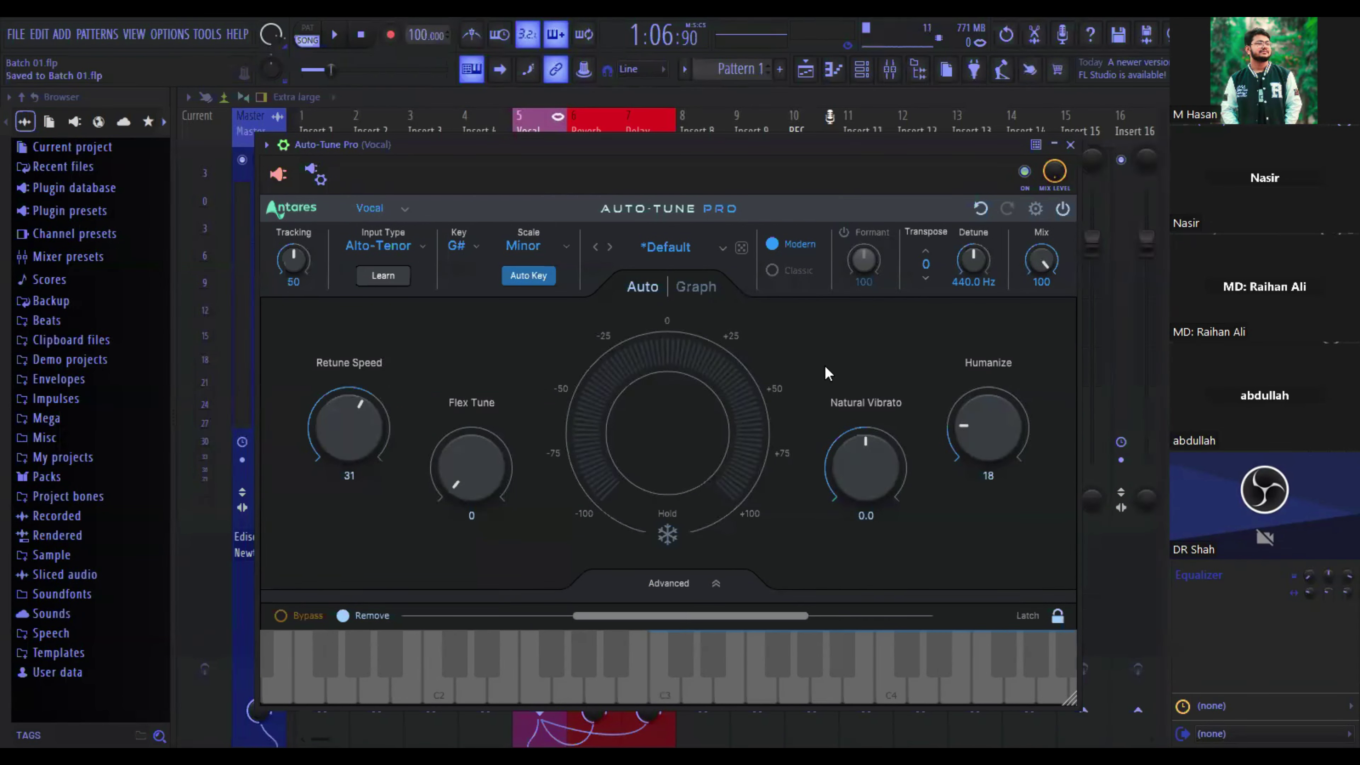